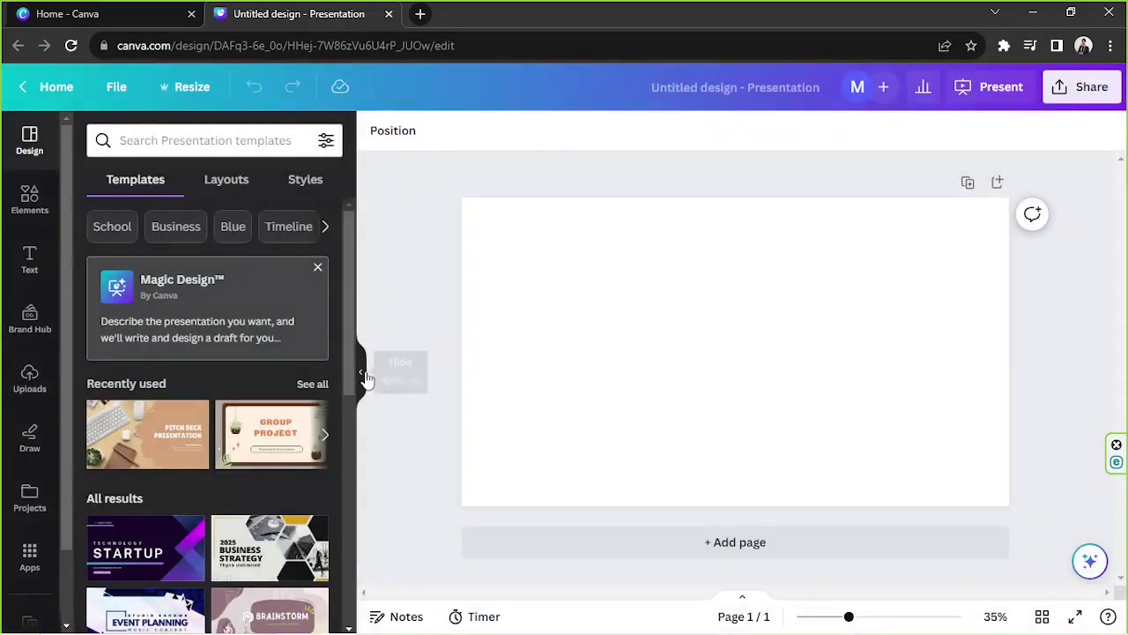
Step: Hide the templates panel and search Canva Assistant for 'chart'
click(363, 377)
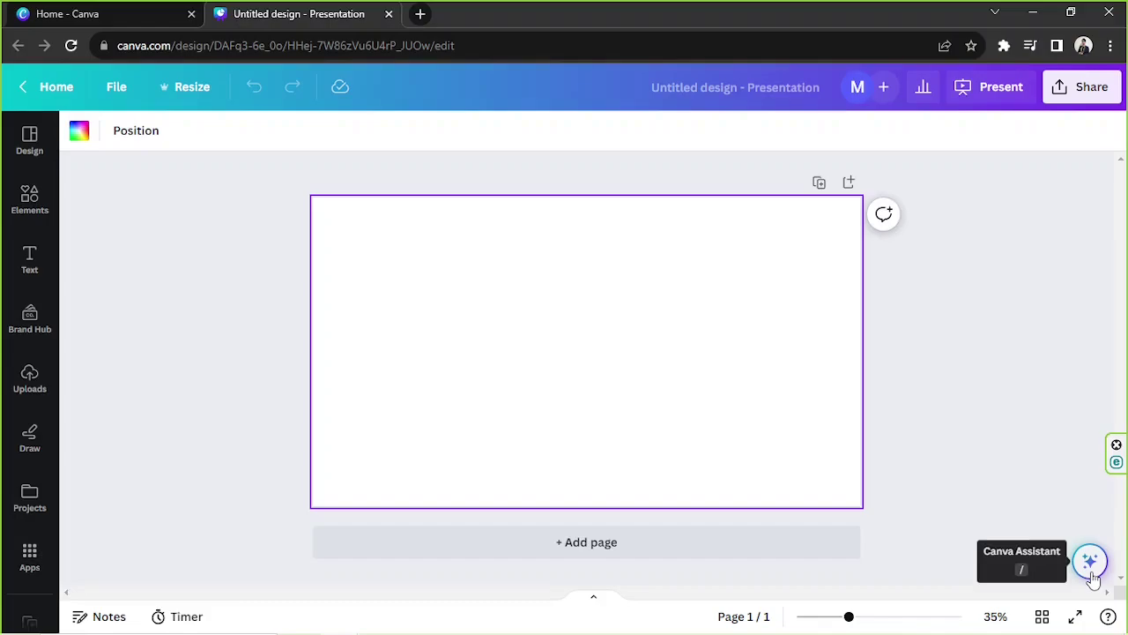
key(slash)
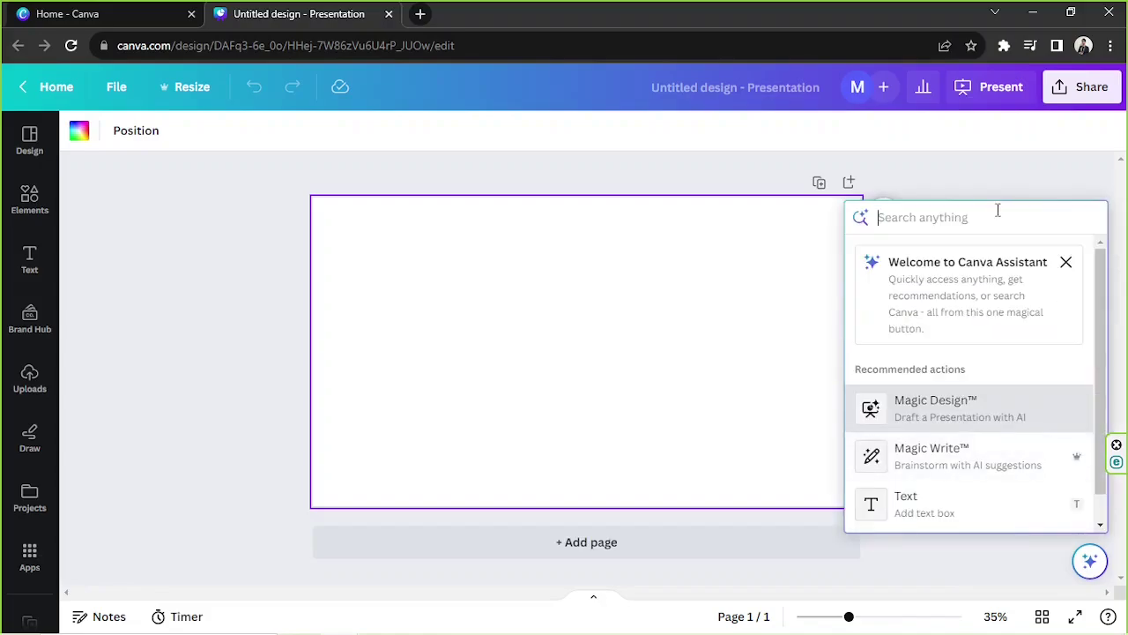
text(chart)
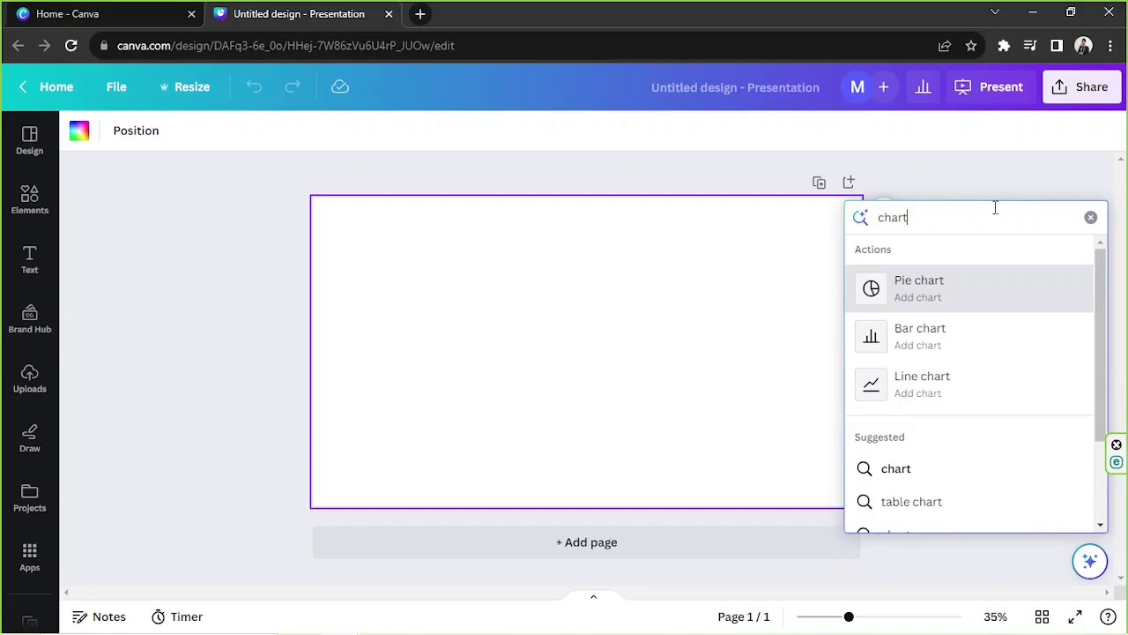
Step: Insert a pie chart, shrink it and shift it toward the right of the page
click(926, 297)
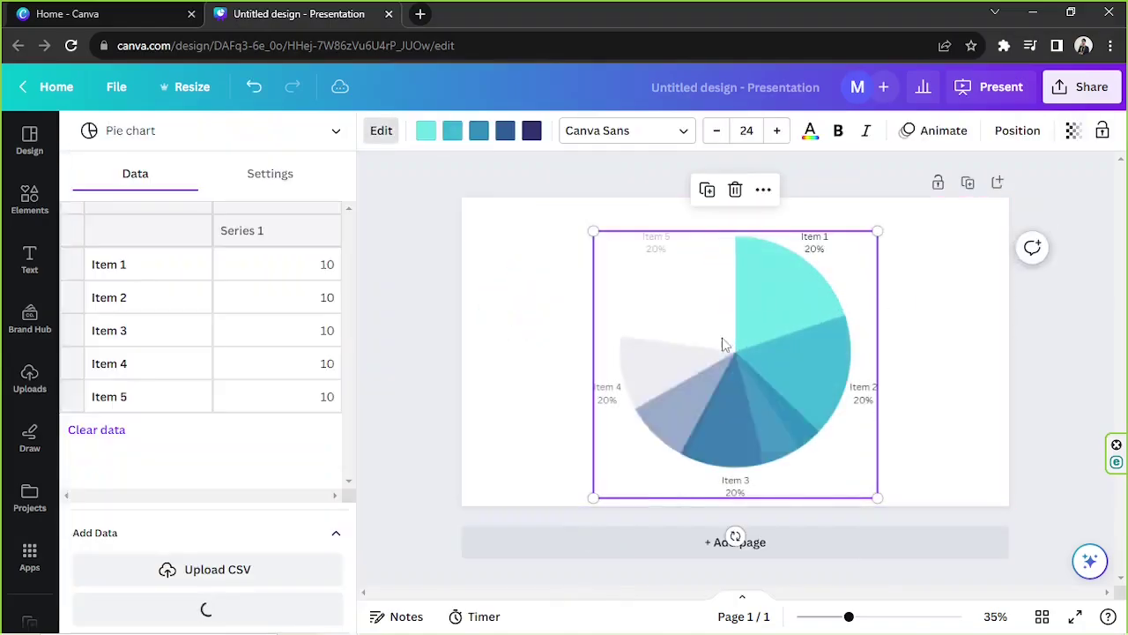
drag(872, 495, 841, 464)
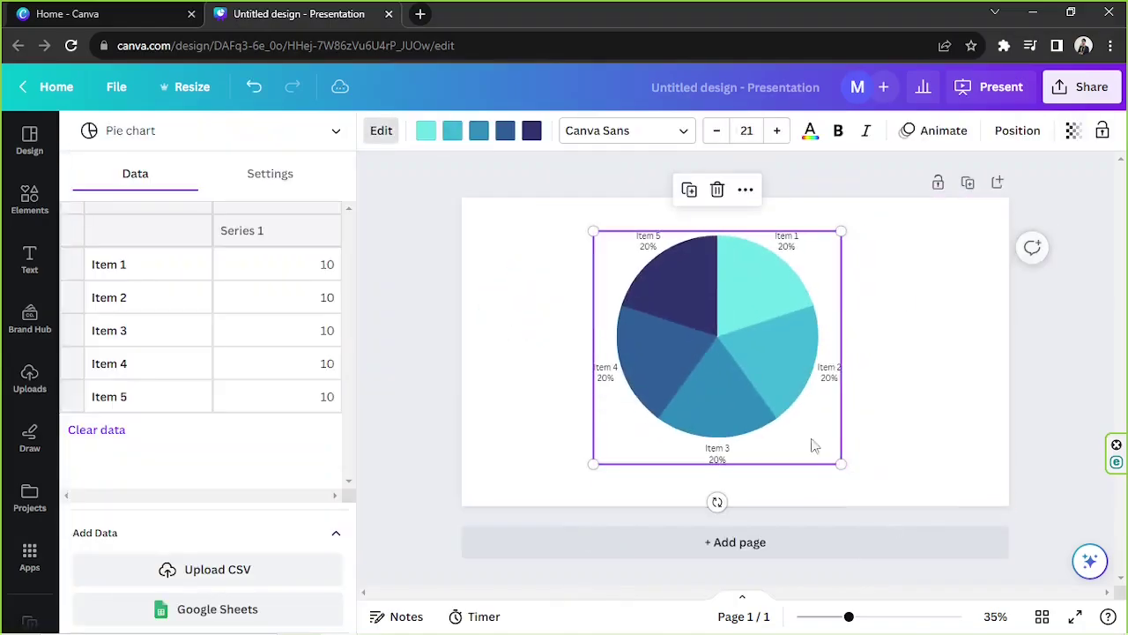
mouse_move(779, 397)
mouse_down()
mouse_move(806, 403)
mouse_move(781, 401)
mouse_up()
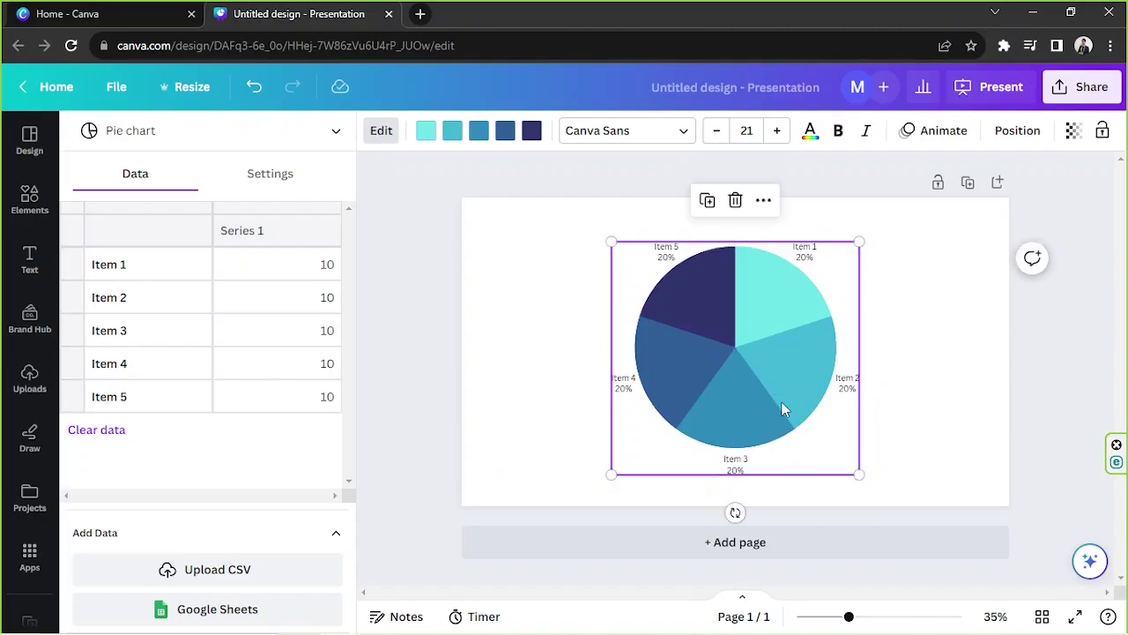
Step: Browse the chart-type list without changing it, then reselect the pie chart
click(154, 134)
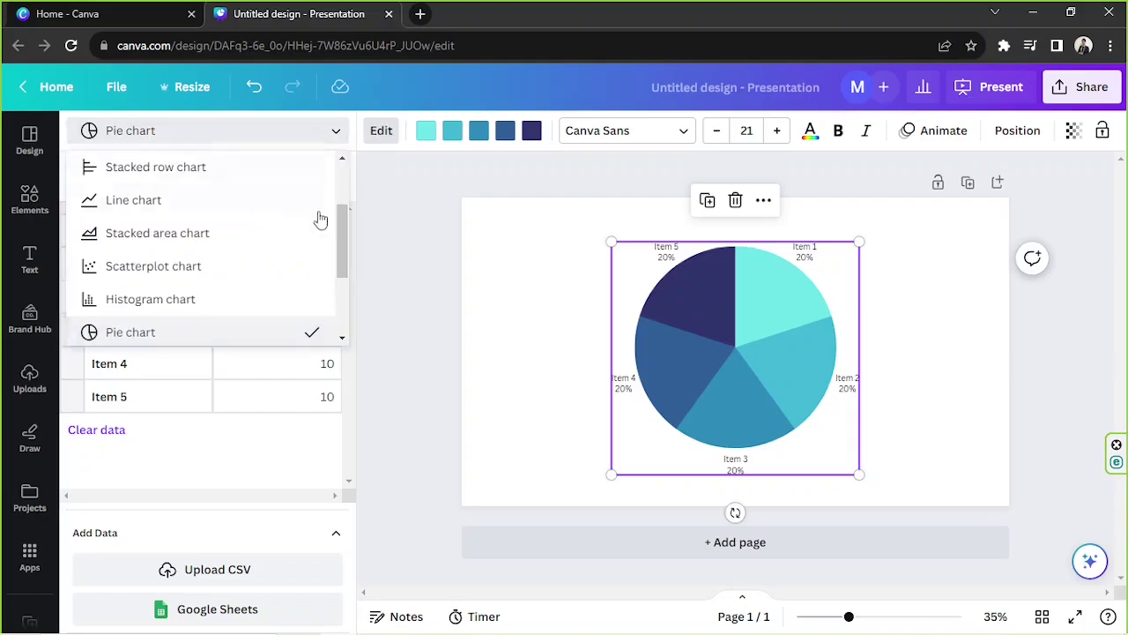
drag(342, 229, 339, 176)
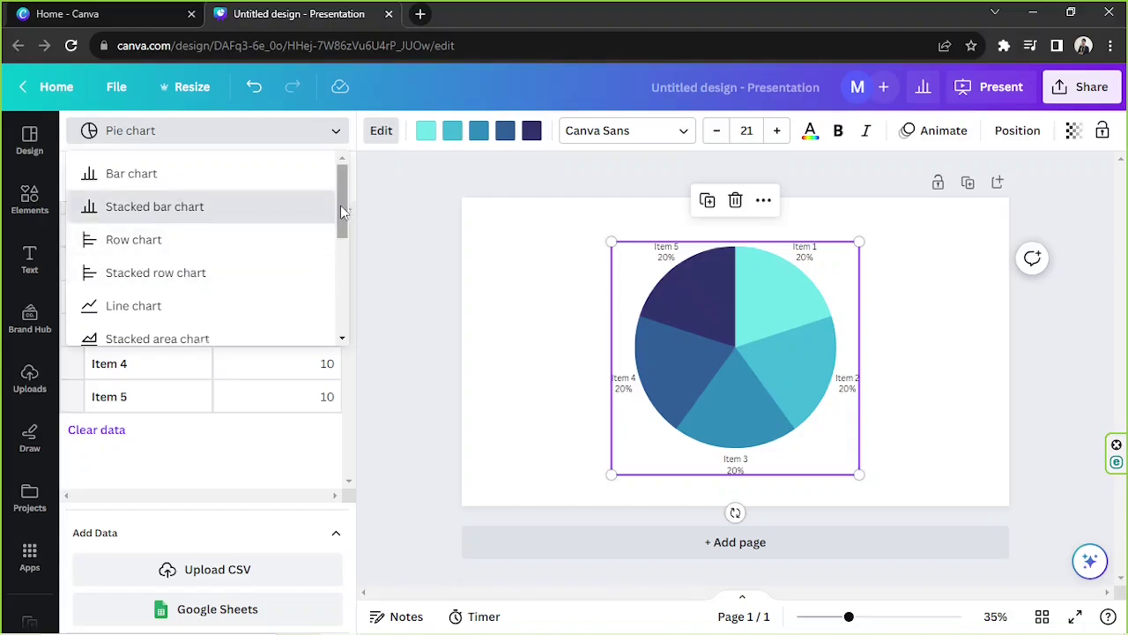
drag(340, 205, 339, 245)
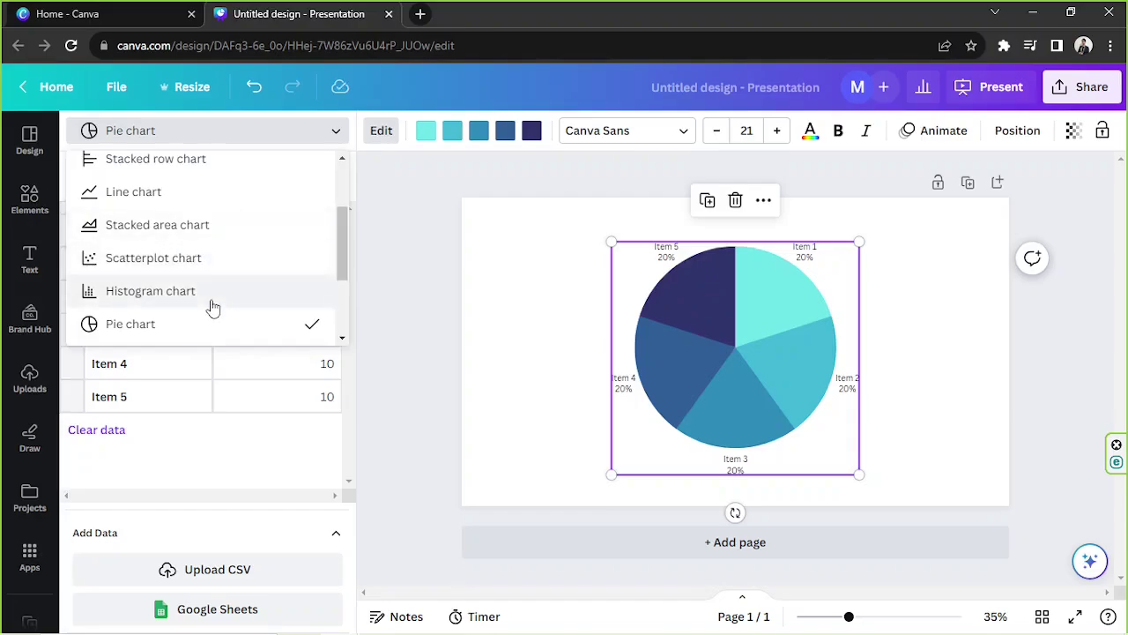
drag(337, 260, 340, 313)
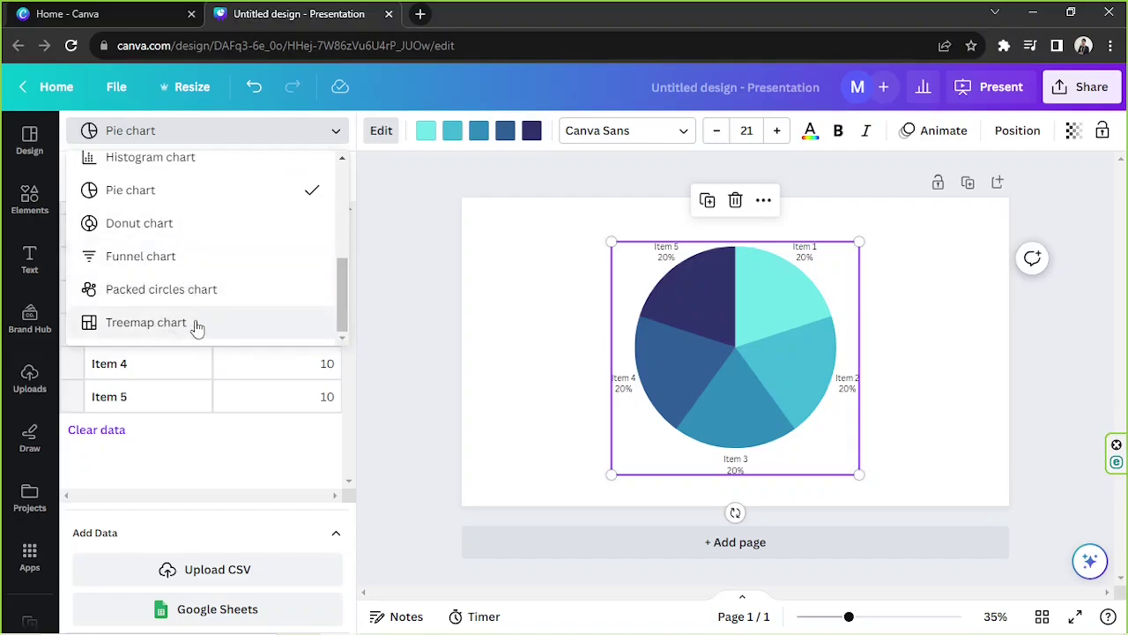
drag(338, 328, 344, 176)
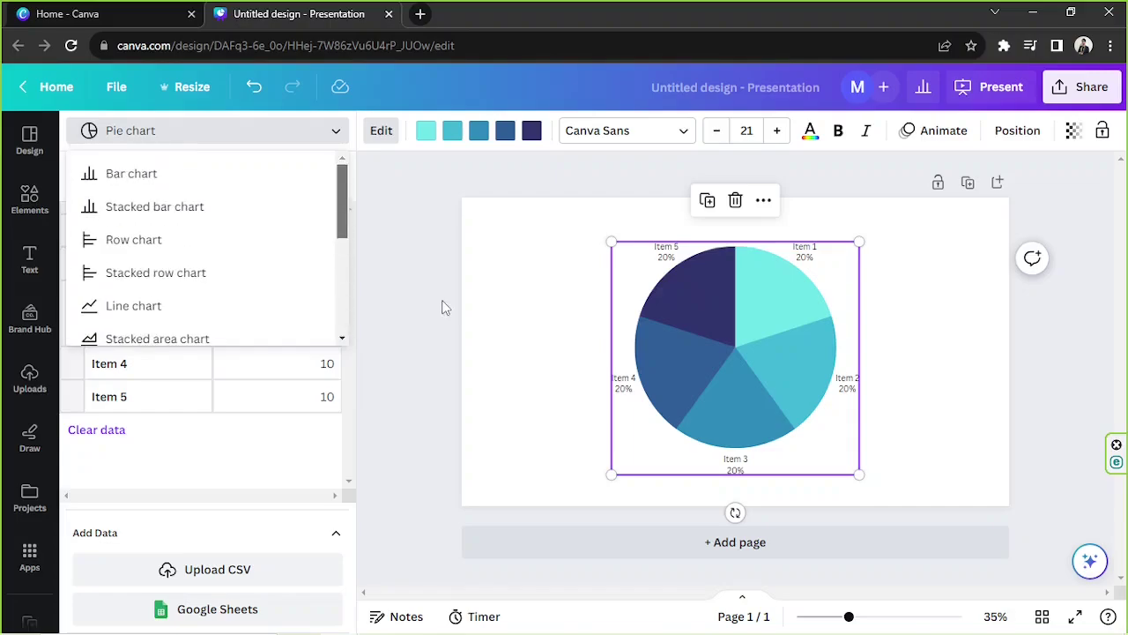
click(446, 308)
click(569, 341)
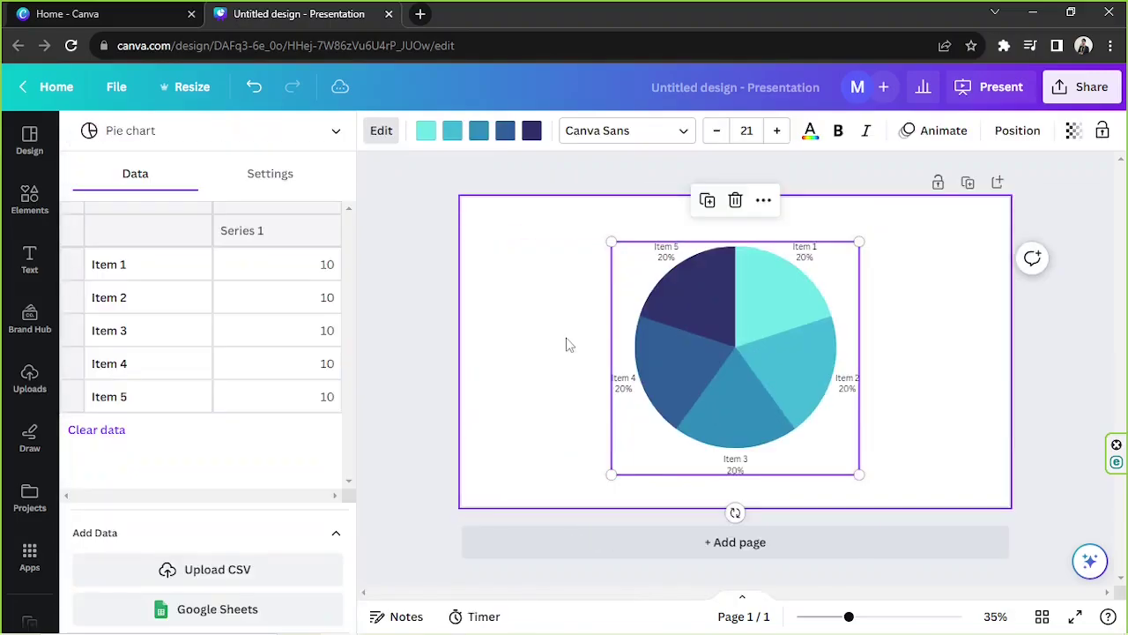
click(901, 348)
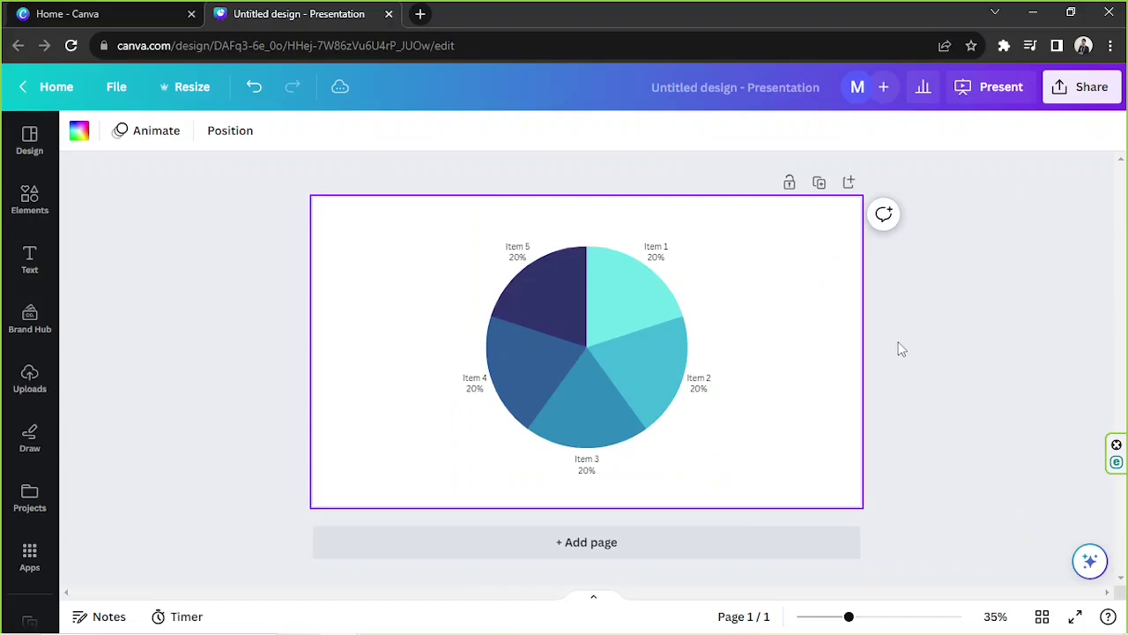
click(680, 348)
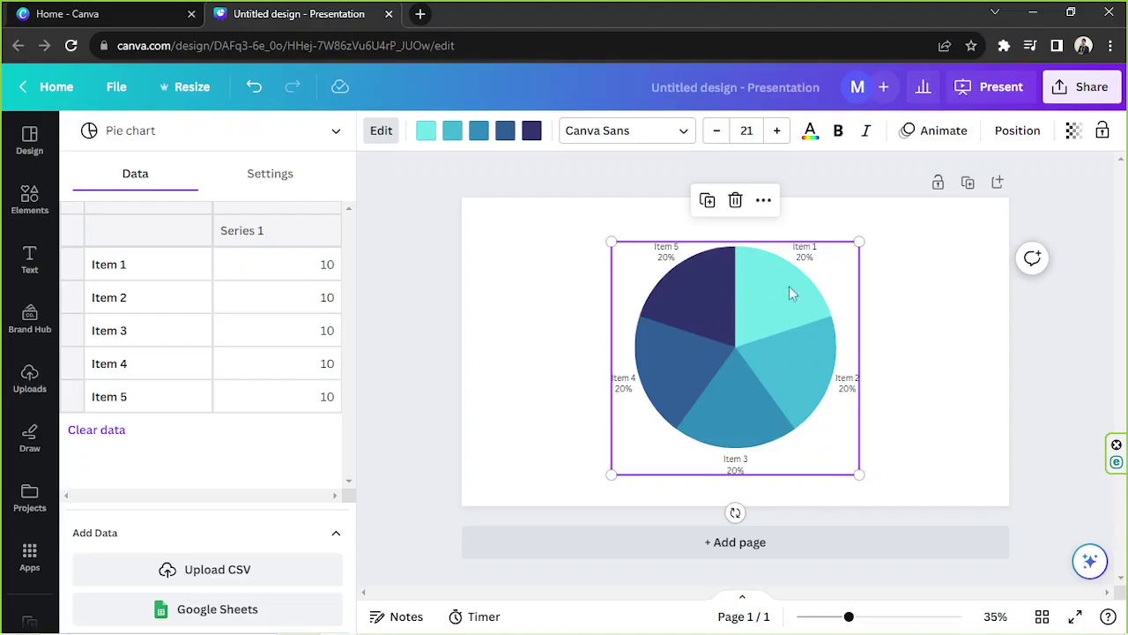
Step: Change the pie chart into a bar chart
click(176, 137)
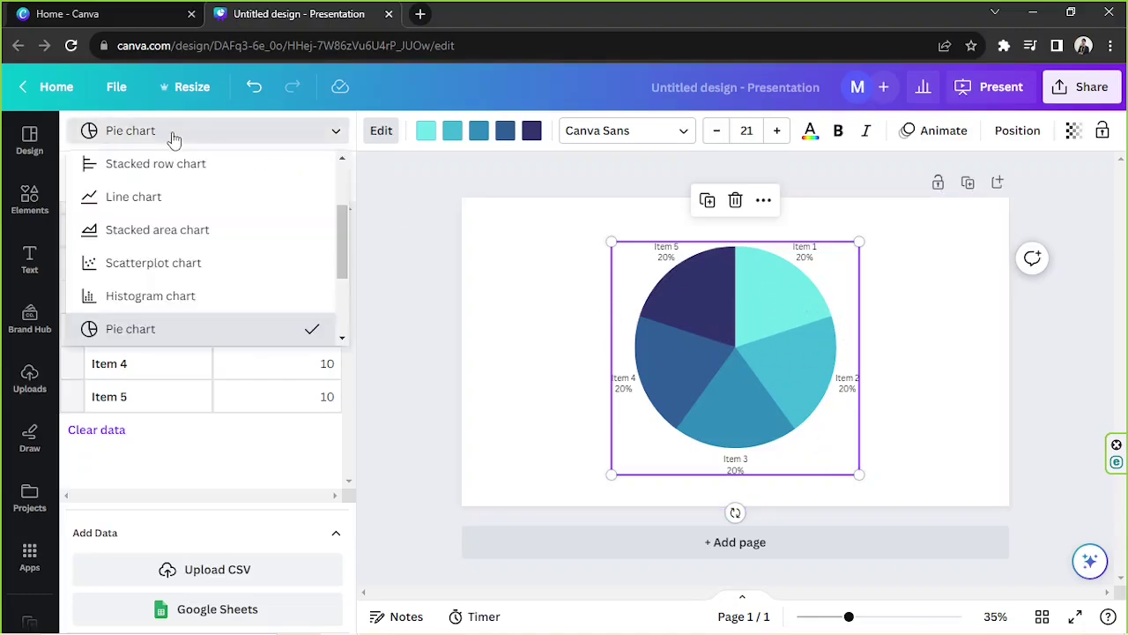
scroll(203, 217, up, 3)
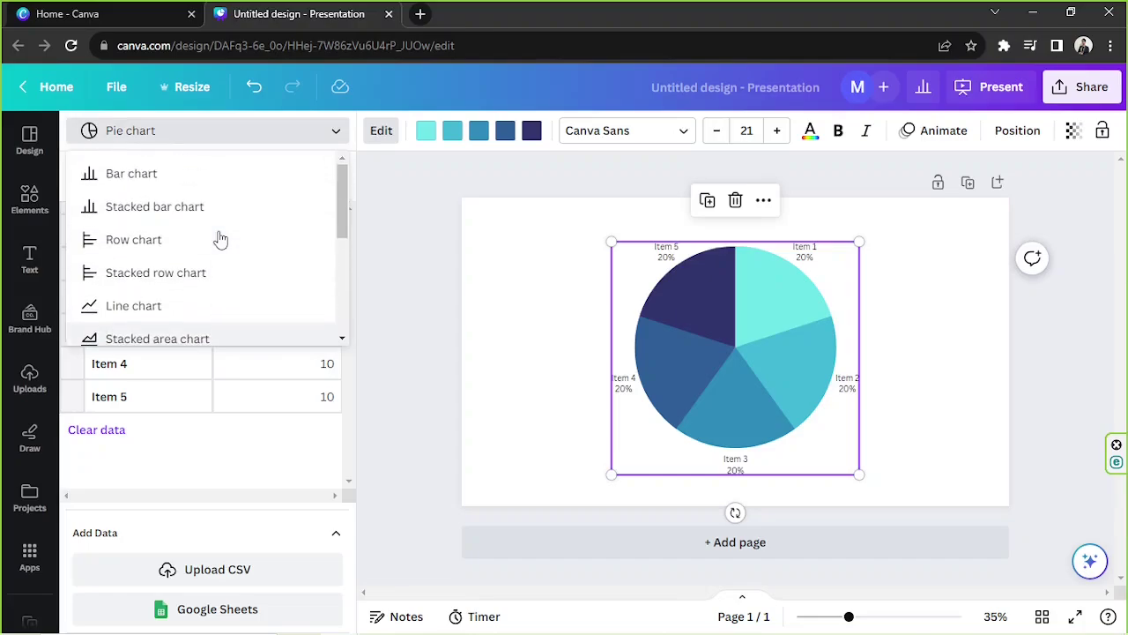
click(121, 171)
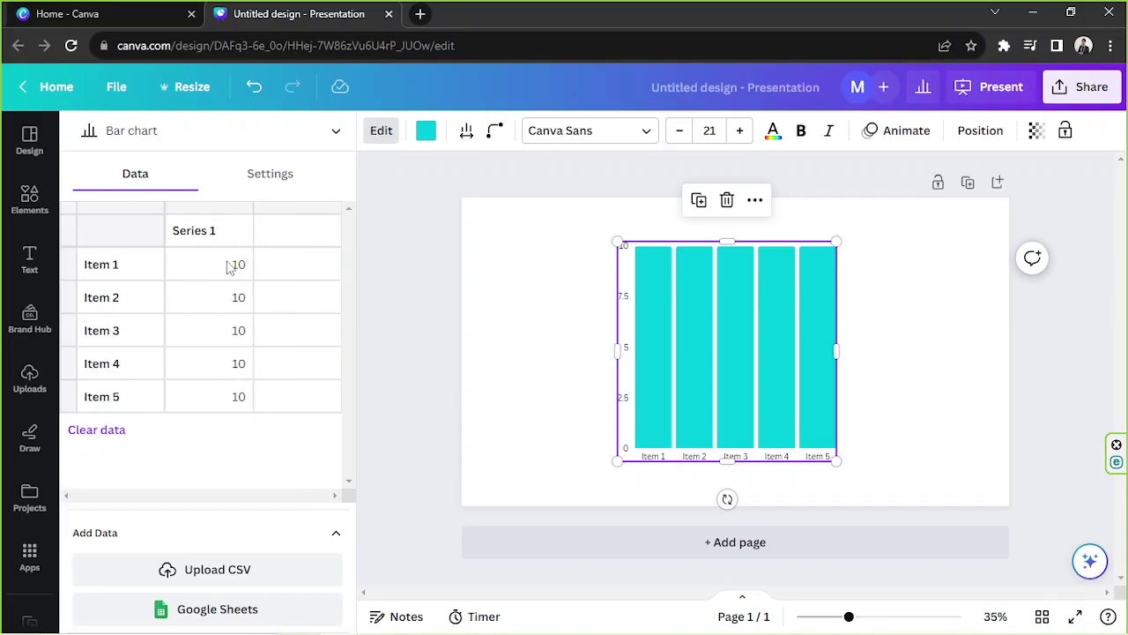
Step: Set Items 2–4 to 15, 25 and 34, leaving Item 5 at 50
click(229, 268)
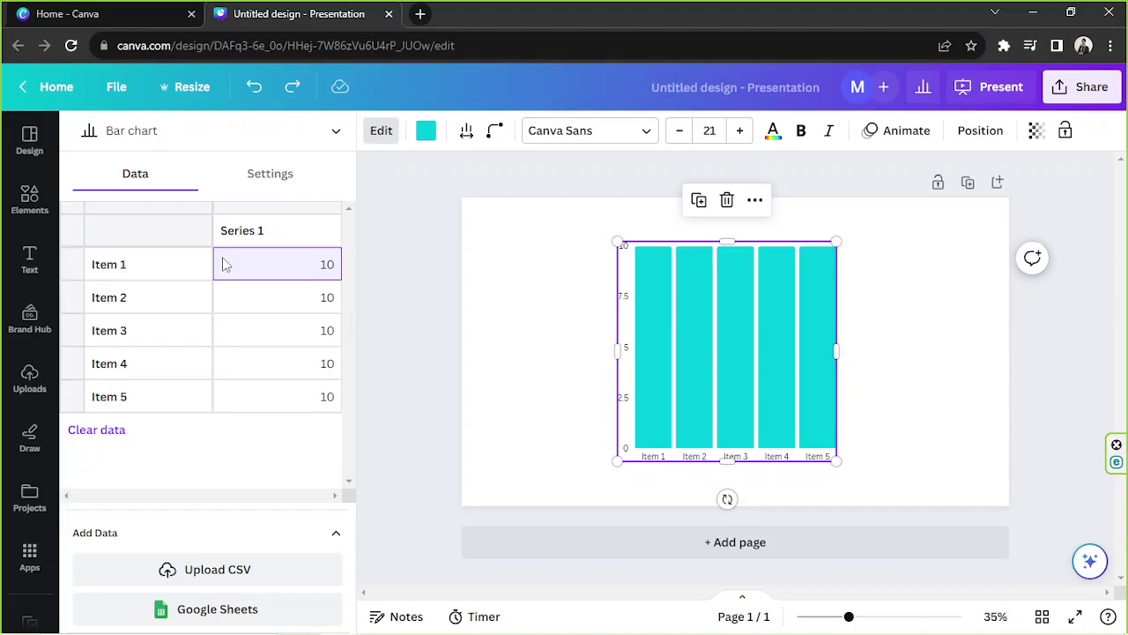
key(Return)
text(15)
key(Return)
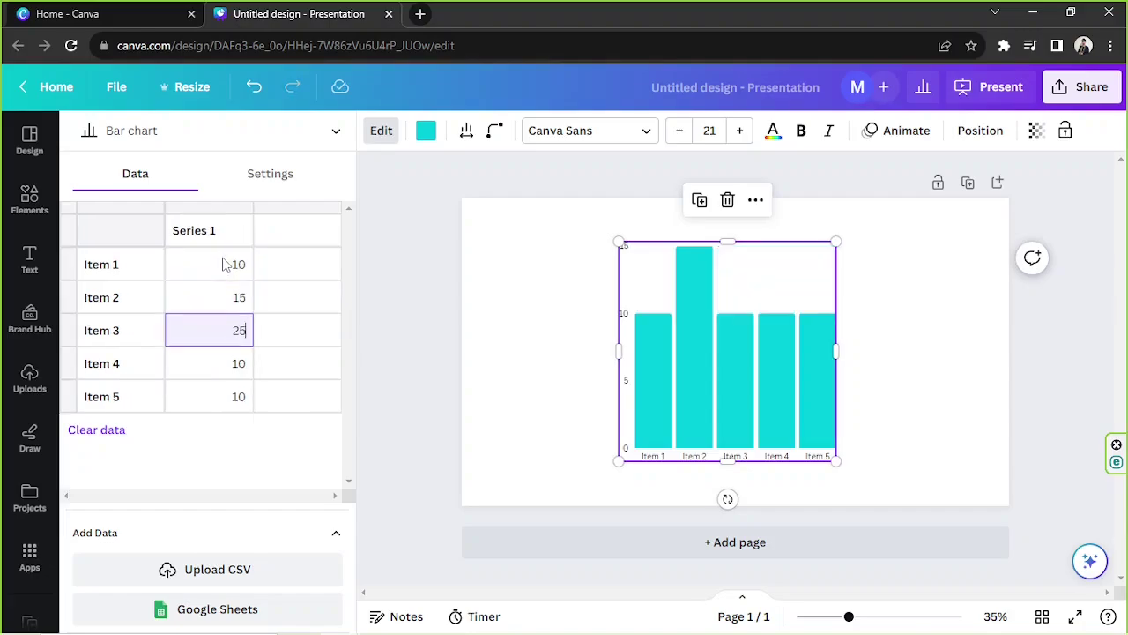
text(25)
key(Return)
text(34)
key(Return)
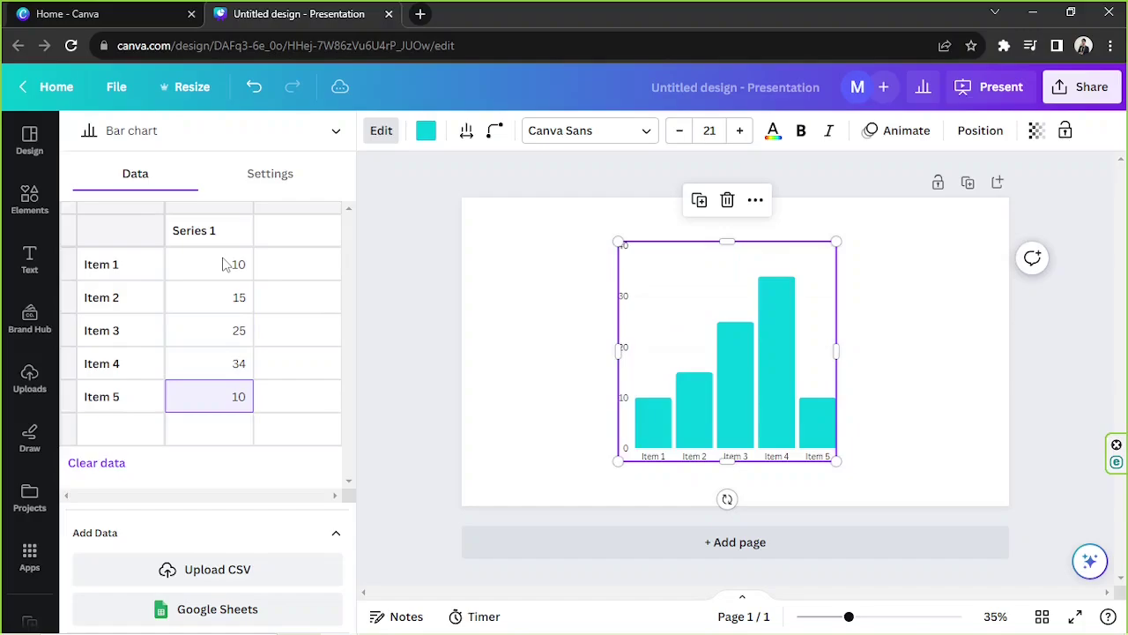
click(505, 330)
Step: Reselect the bar chart to confirm its 10–50 values, then deselect it
click(546, 331)
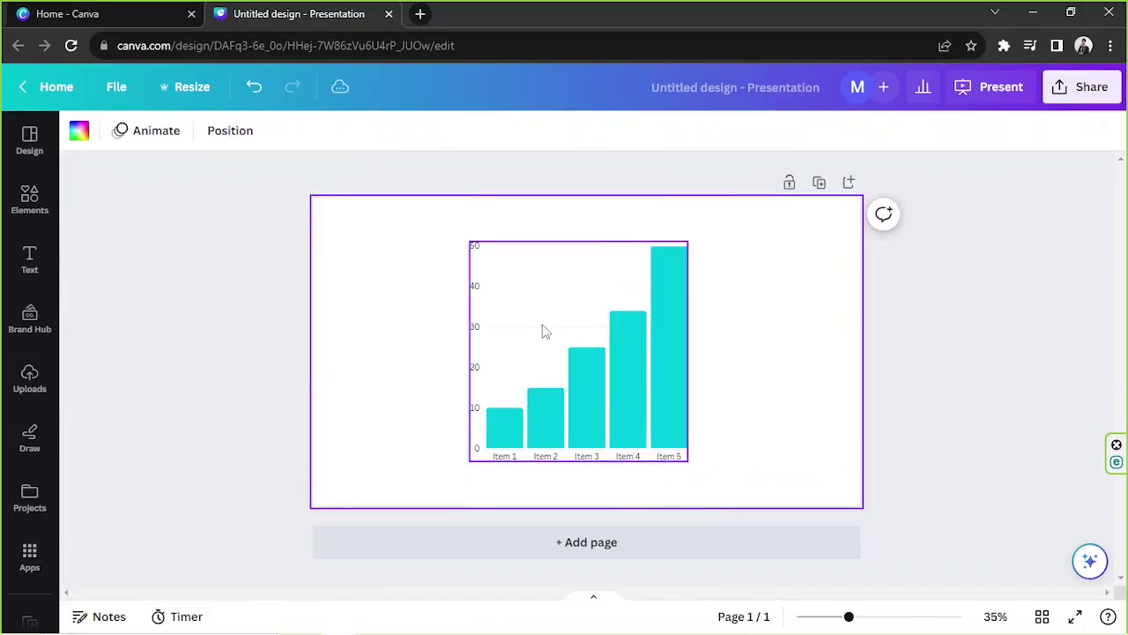
click(911, 296)
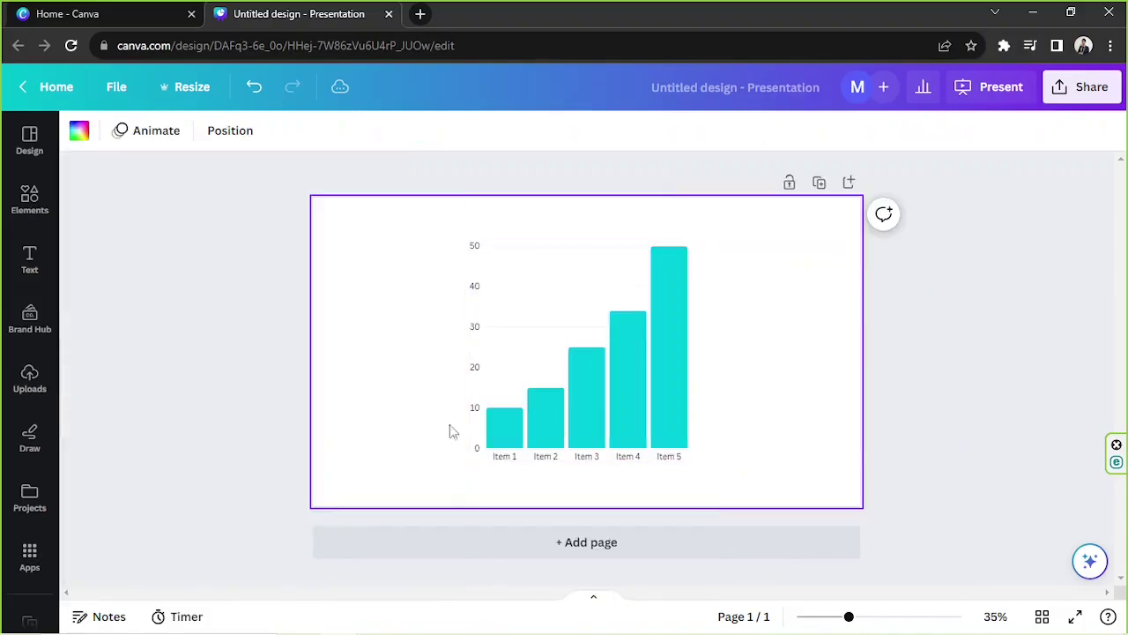
click(666, 352)
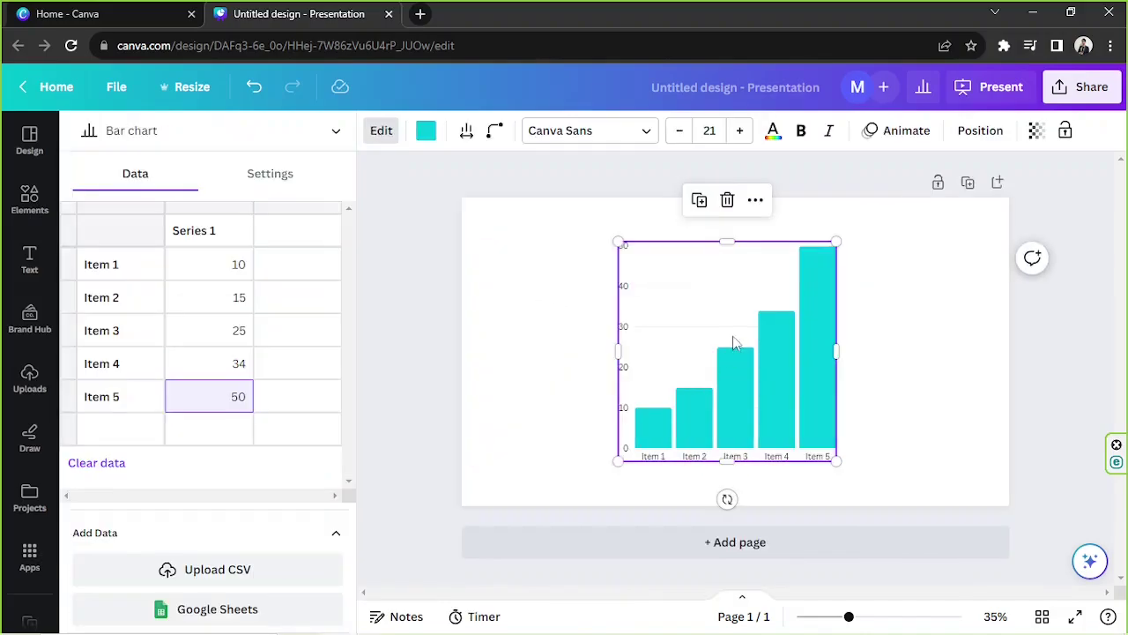
click(958, 358)
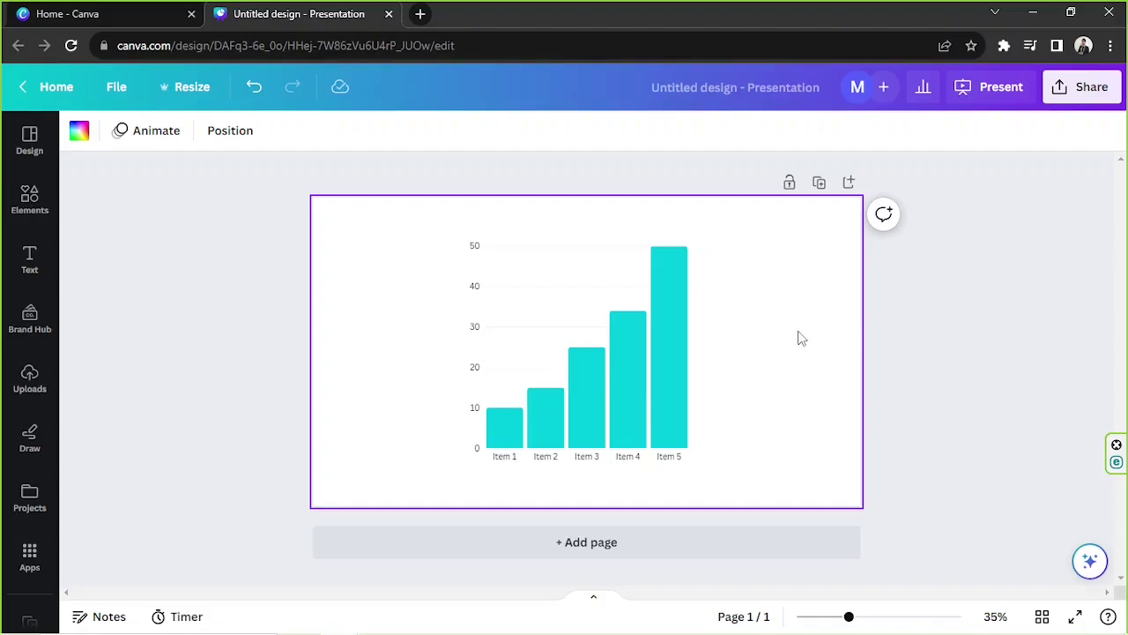
Step: Add a white-filled square and place it over the Item 1 bar
key(r)
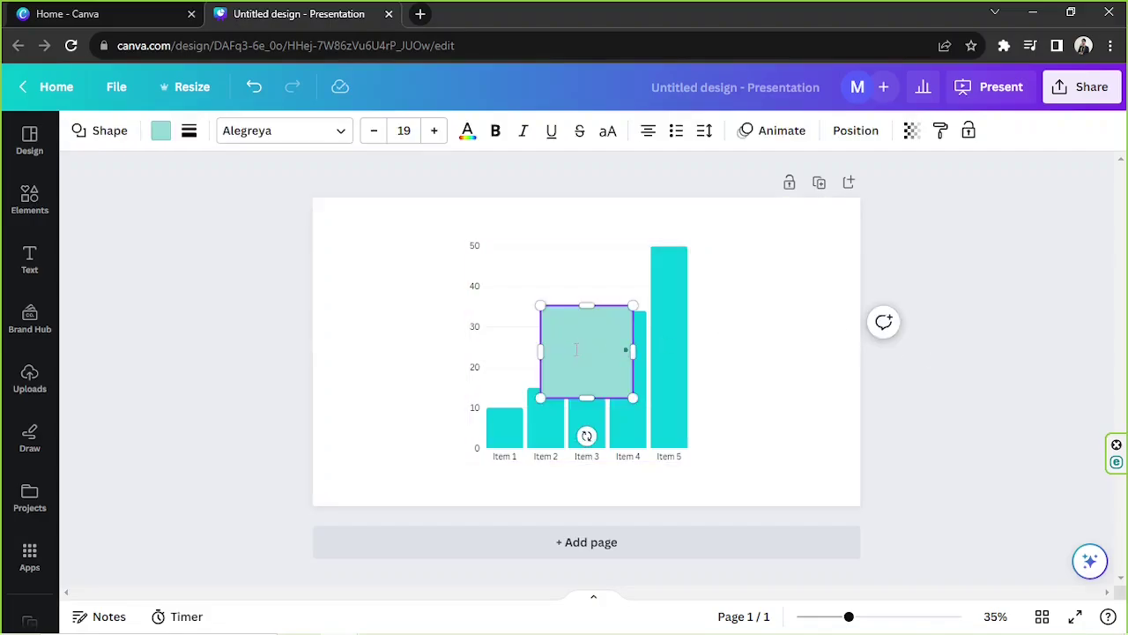
drag(586, 330, 777, 329)
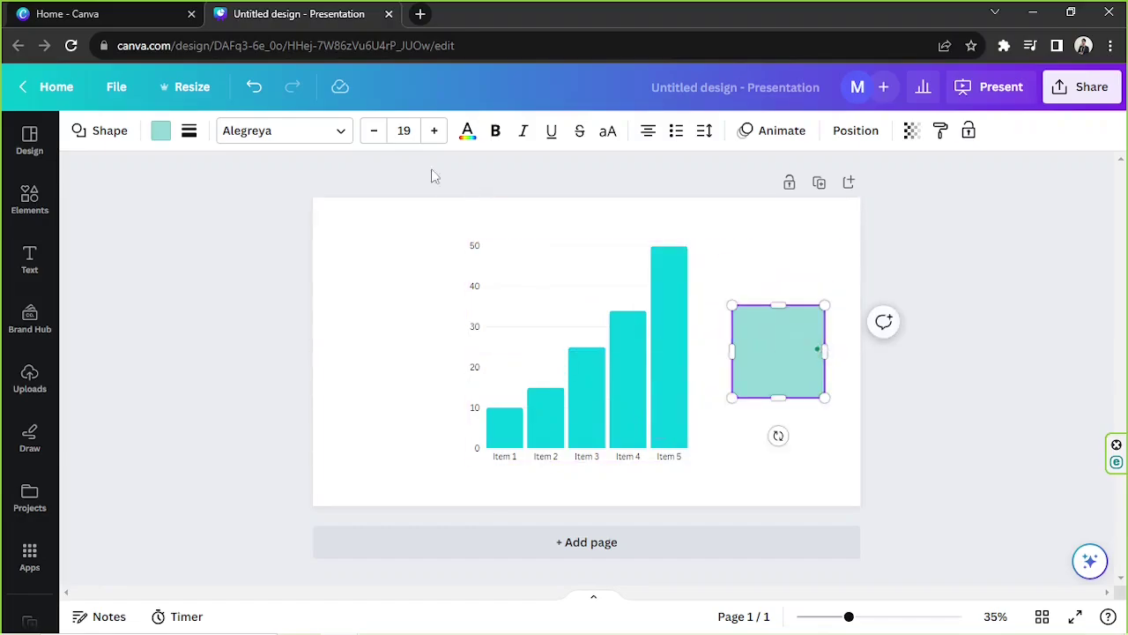
click(161, 131)
click(318, 230)
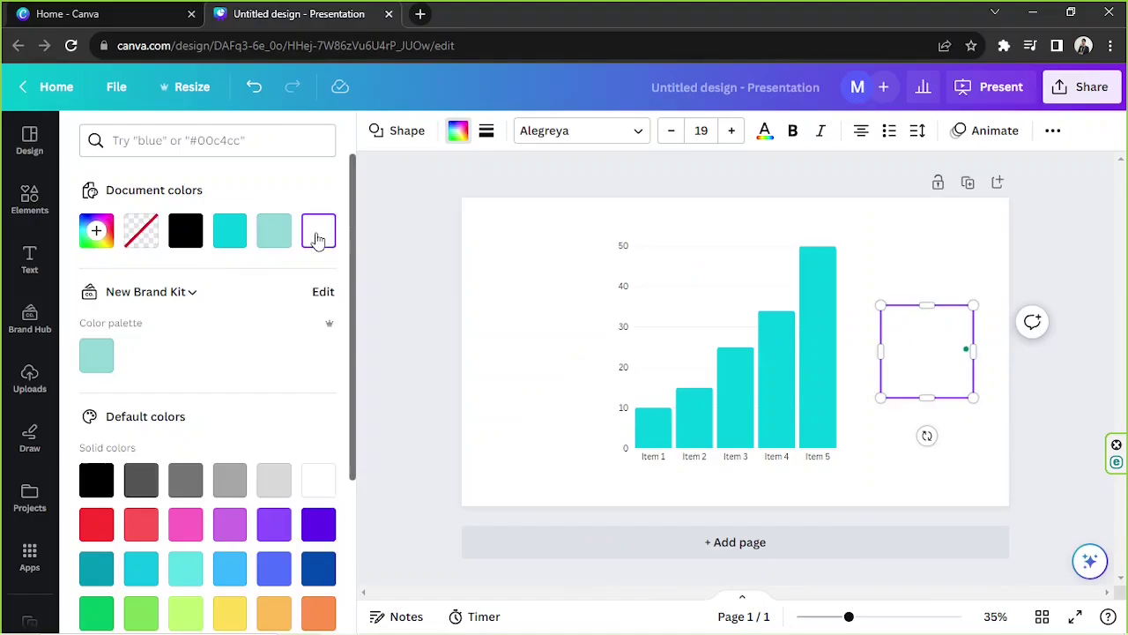
drag(944, 336, 663, 394)
Step: Stretch the white cover upward past the chart's top and reselect it
drag(850, 616, 886, 618)
scroll(523, 391, down, 3)
mouse_move(524, 391)
mouse_down()
mouse_move(524, 370)
mouse_move(521, 387)
mouse_up()
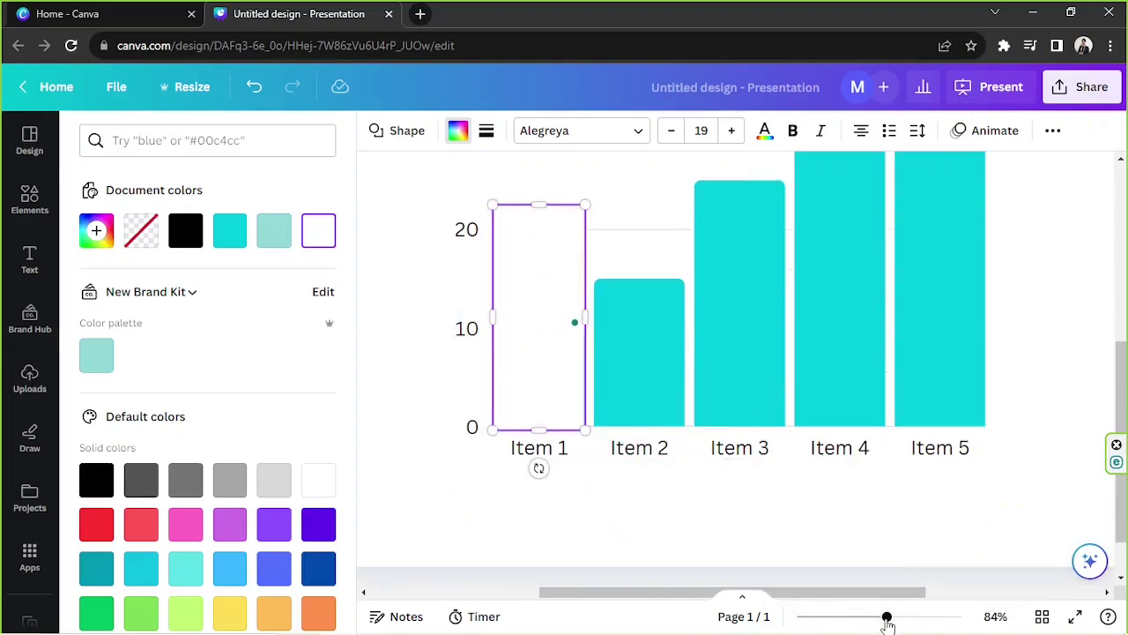
drag(886, 618, 853, 618)
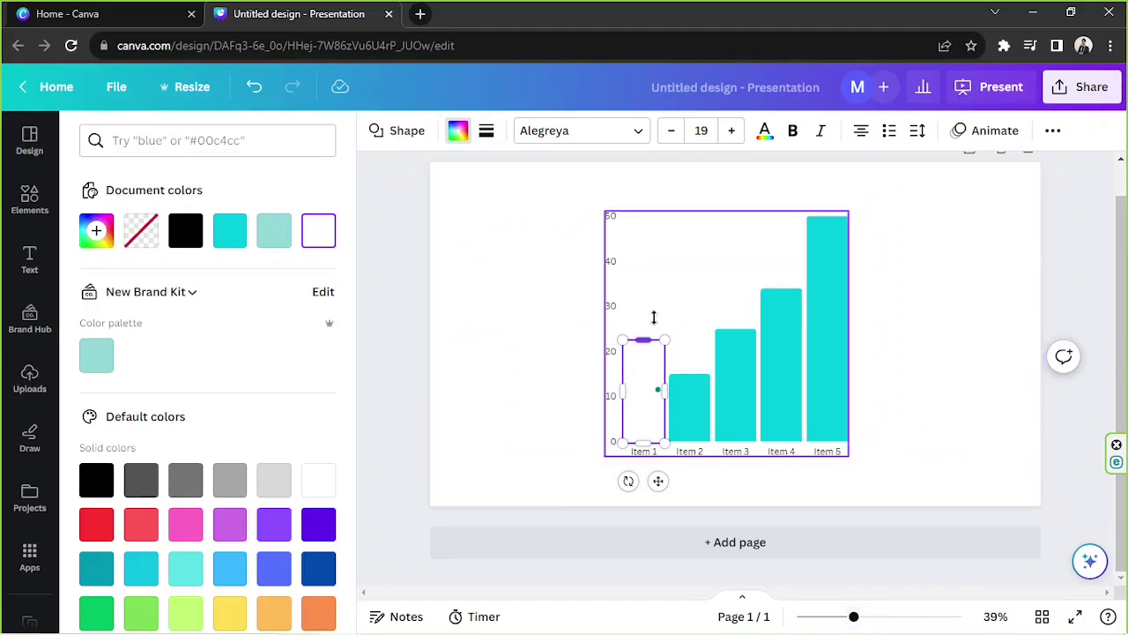
drag(655, 318, 650, 172)
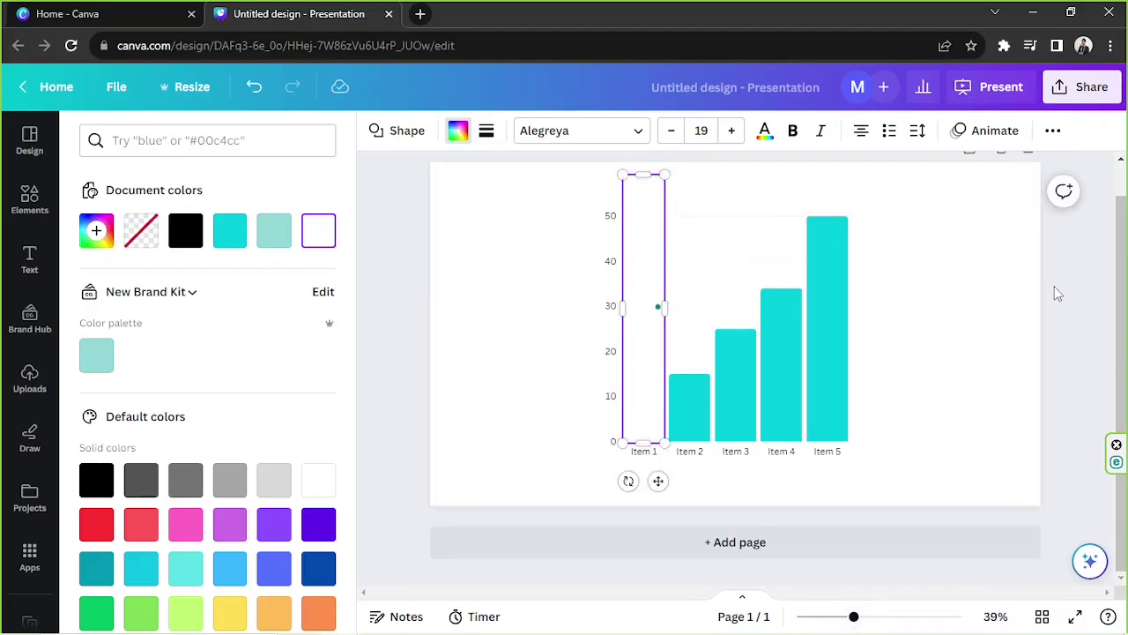
key(Escape)
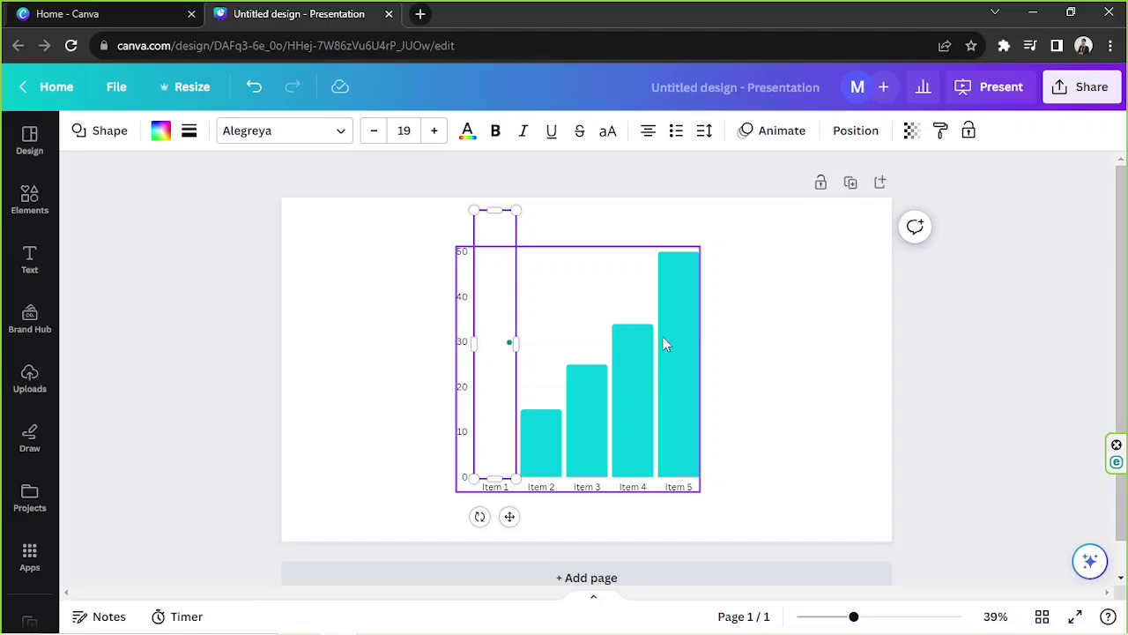
click(869, 317)
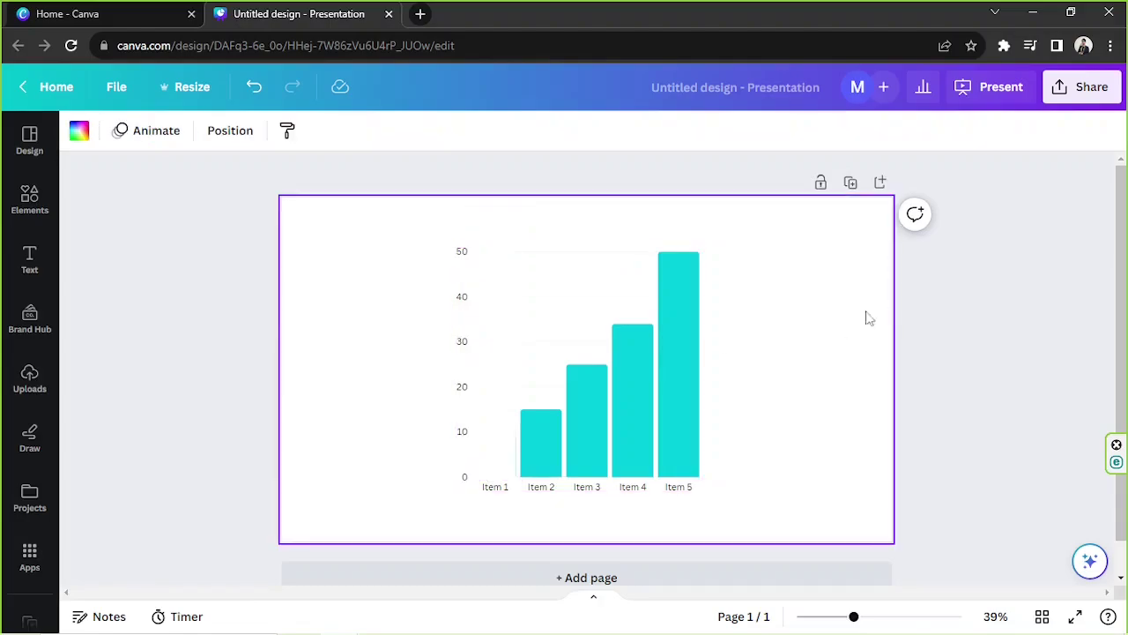
click(496, 324)
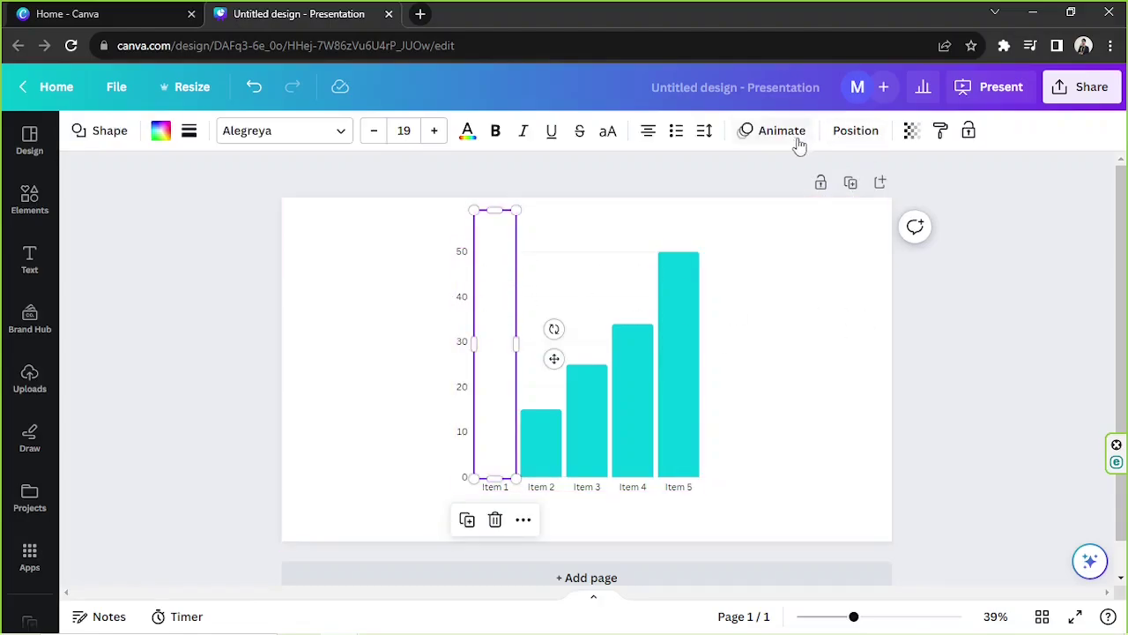
Step: Create a custom animation by dragging the Item 1 cover upward as its motion path
click(766, 132)
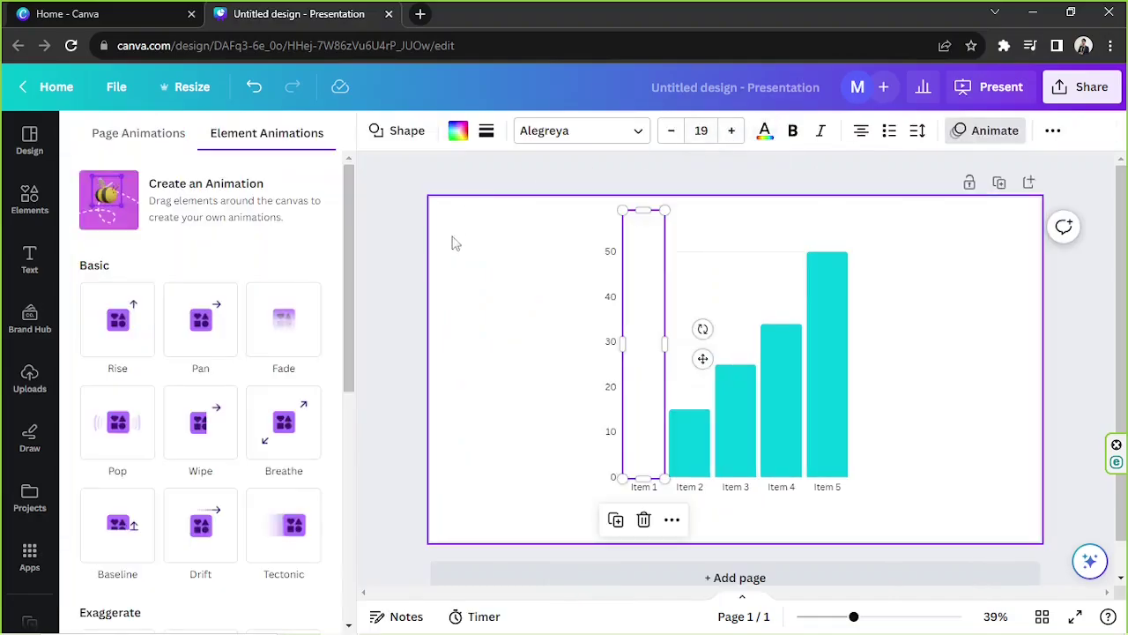
drag(346, 257, 357, 175)
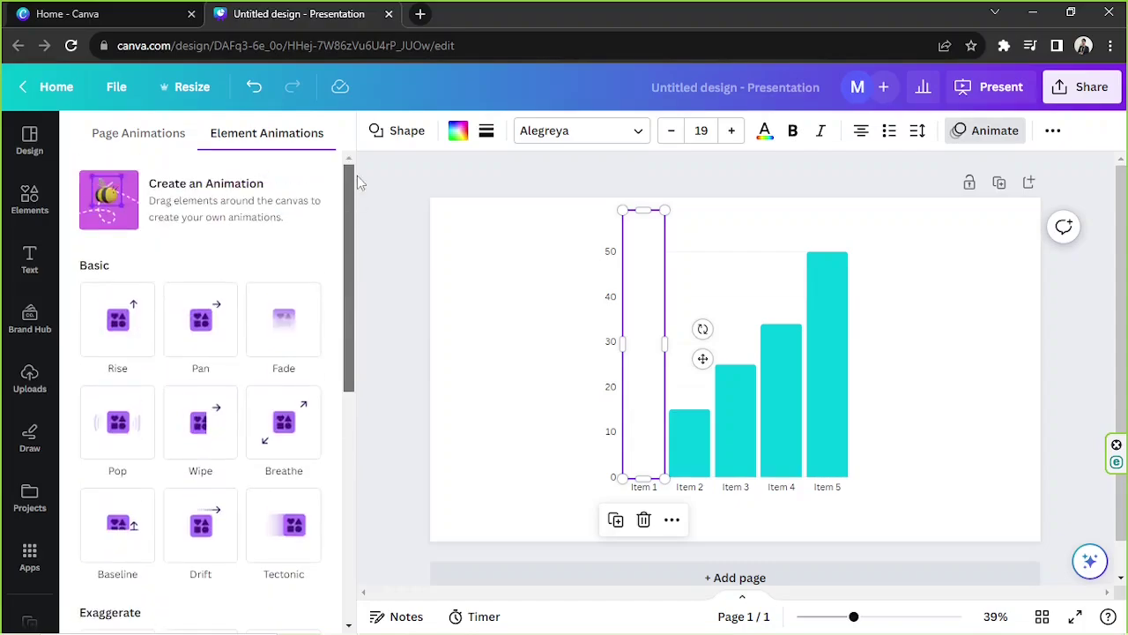
click(227, 212)
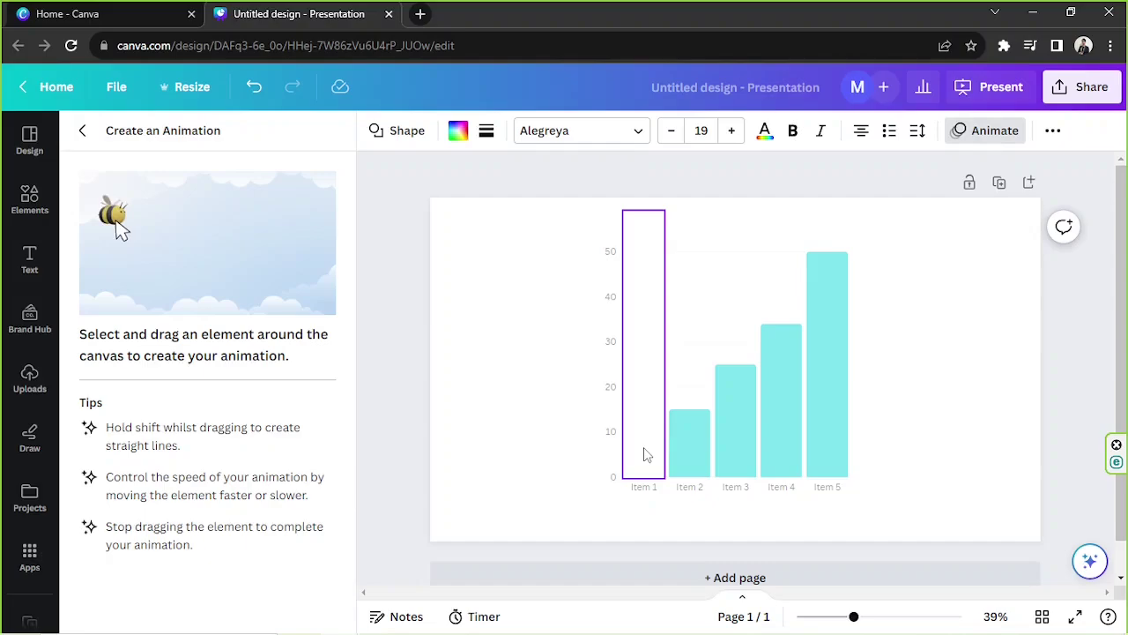
drag(645, 453, 645, 353)
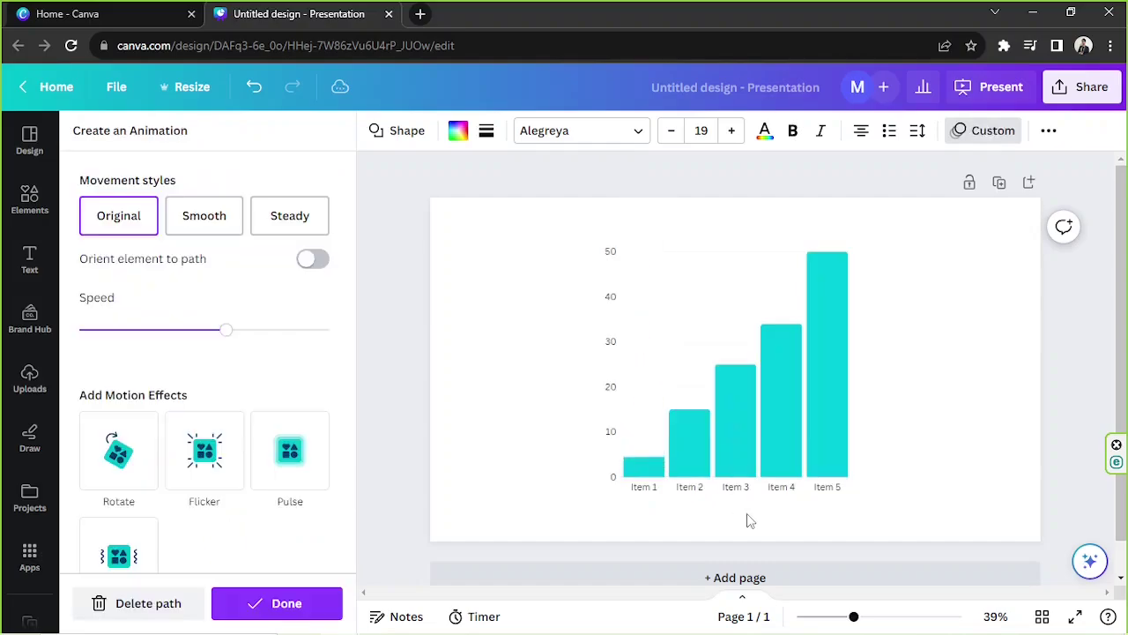
click(648, 428)
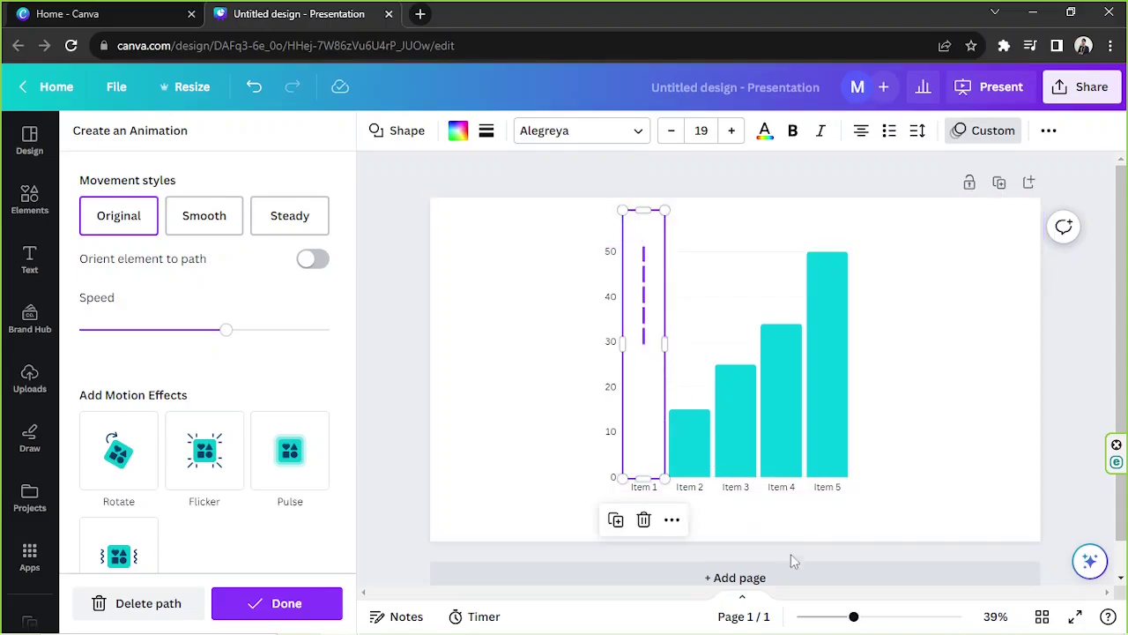
Step: Widen the Item 1 cover slightly so it fully hides the bar
drag(854, 617, 898, 617)
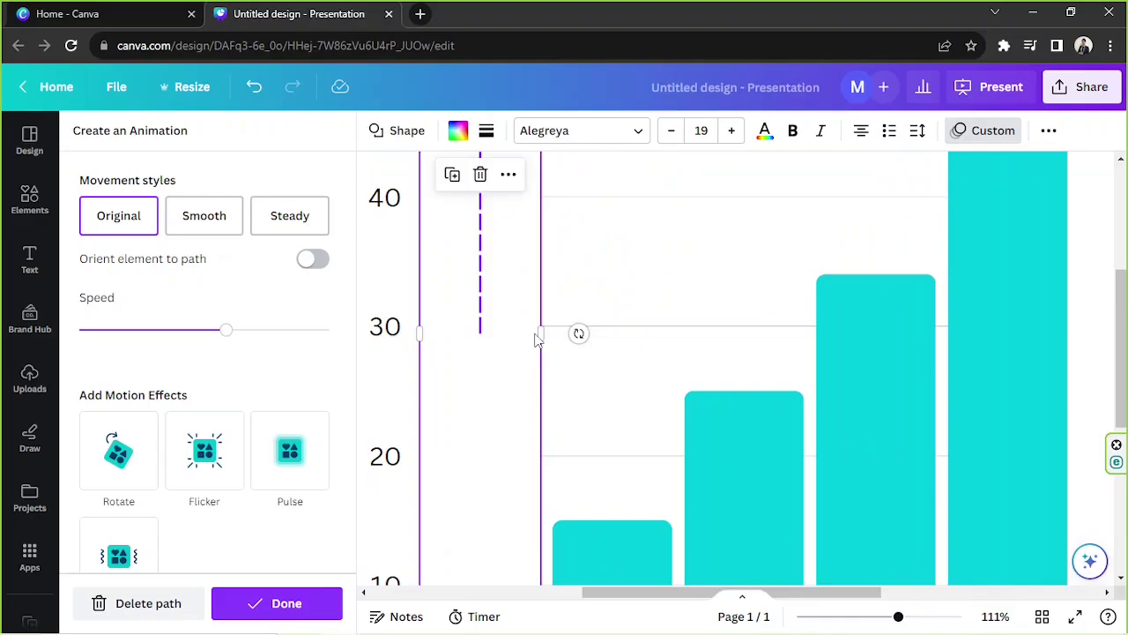
drag(541, 333, 549, 333)
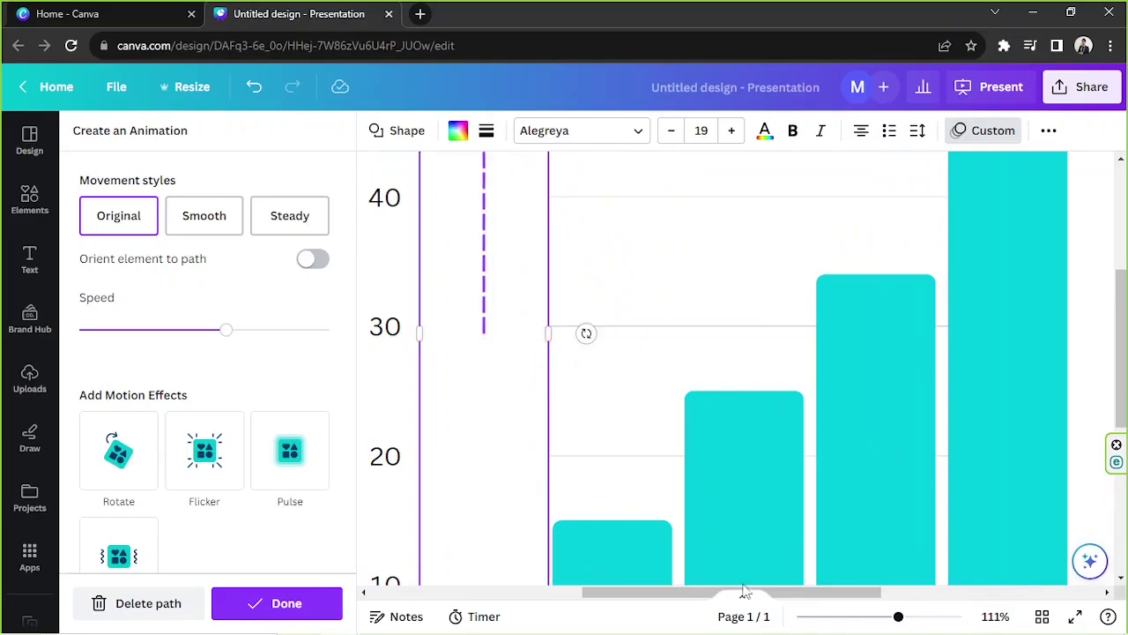
drag(899, 617, 857, 620)
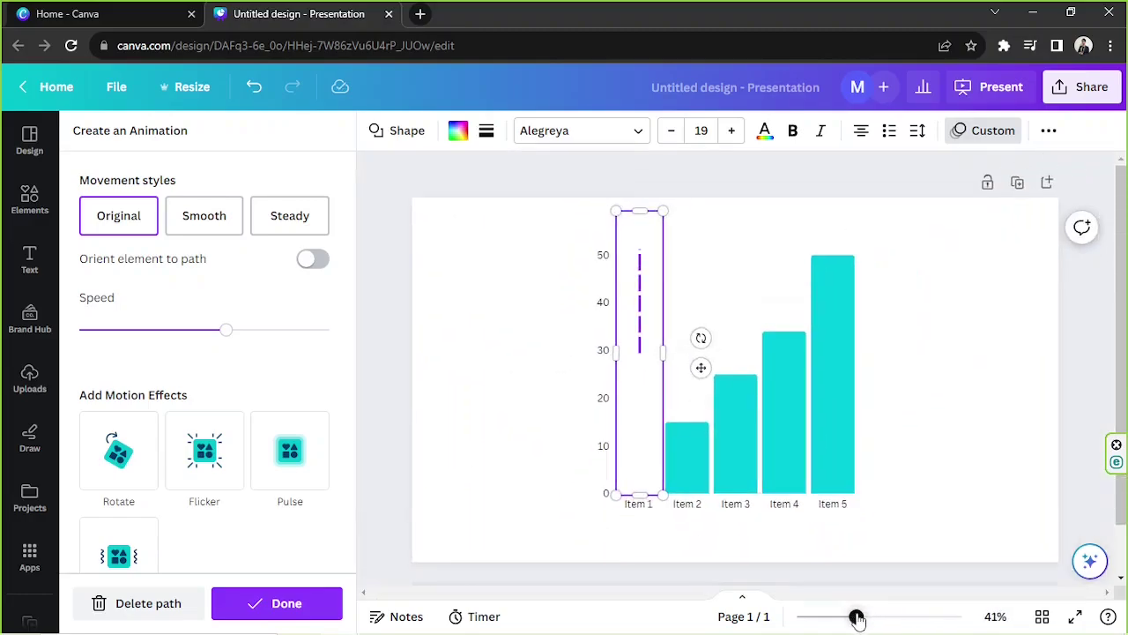
scroll(514, 428, down, 1)
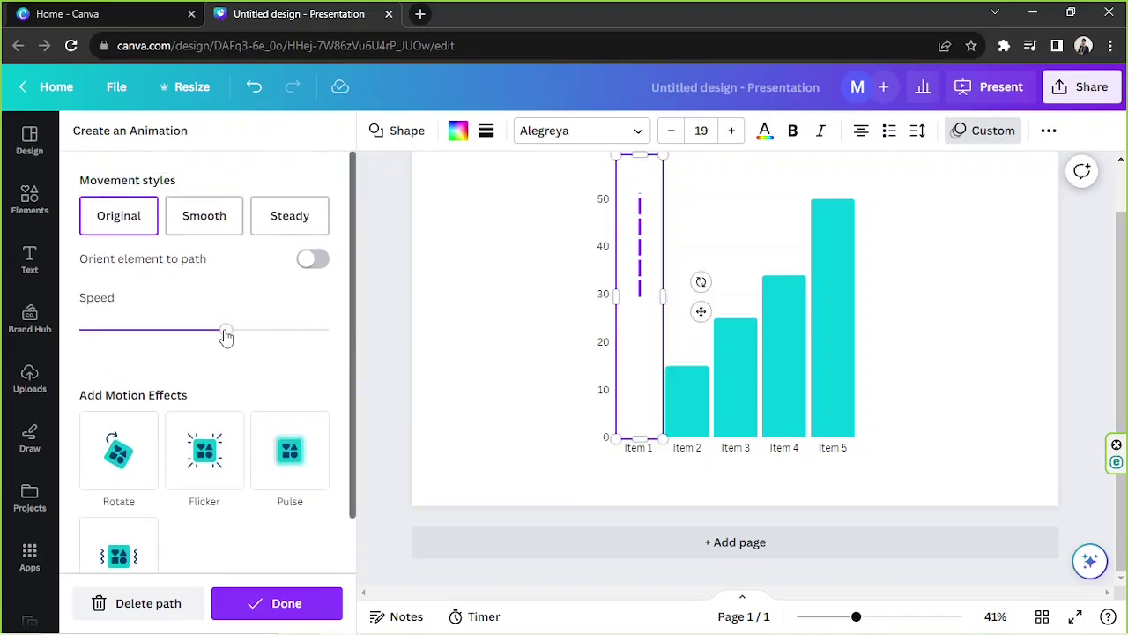
Step: Adjust the path speed, leave Orient element off, choose Smooth movement and finish
drag(226, 337, 76, 340)
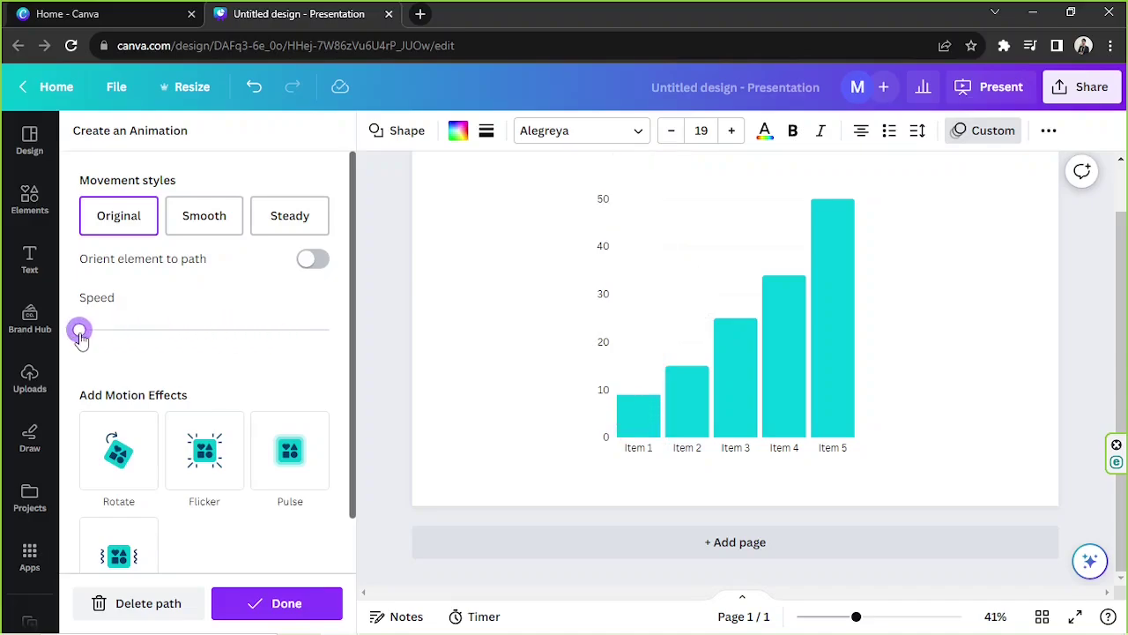
drag(81, 340, 161, 329)
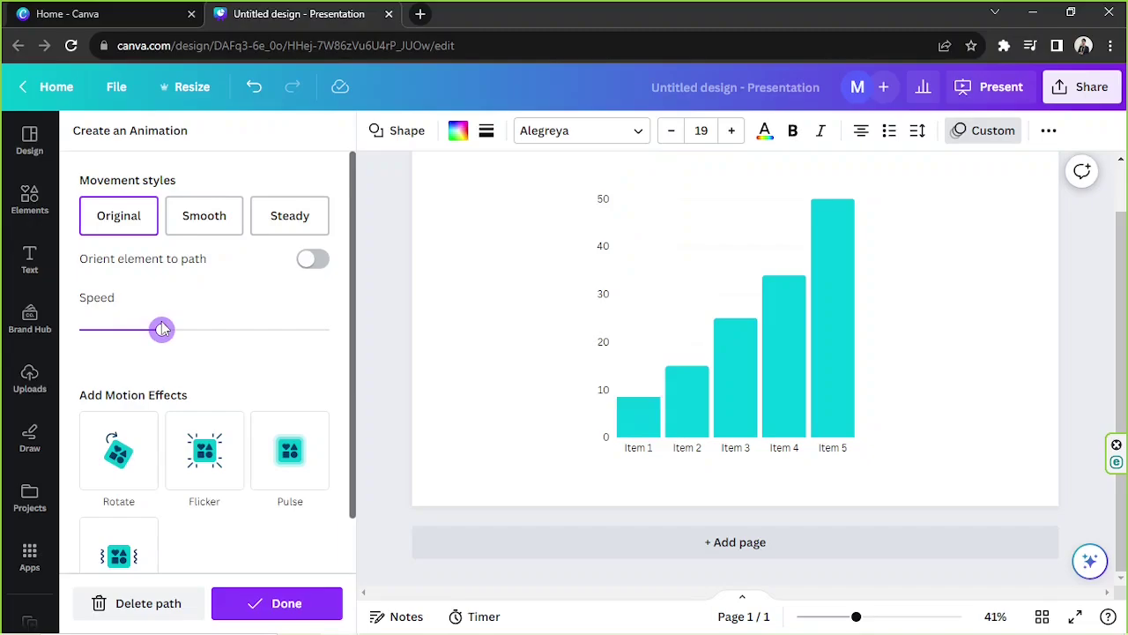
drag(153, 334, 206, 343)
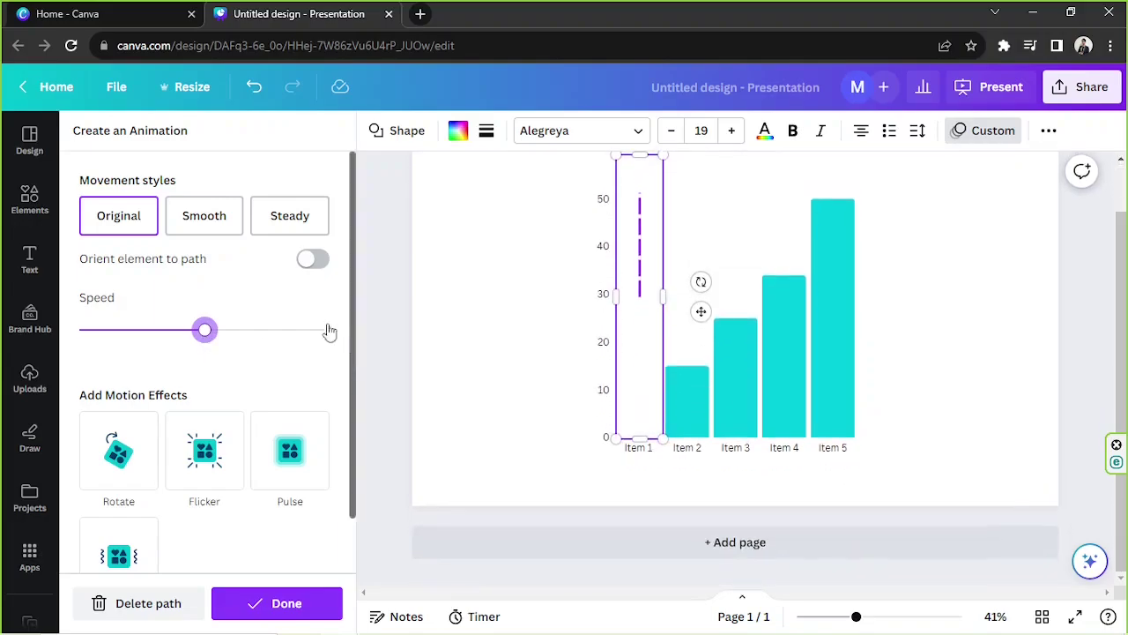
click(312, 259)
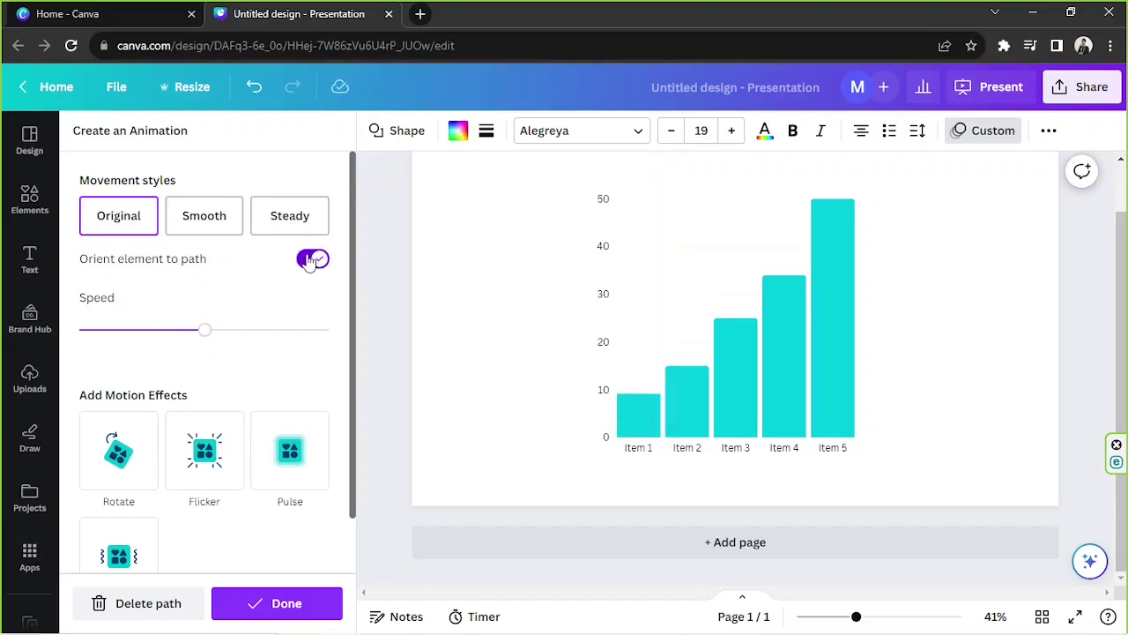
click(313, 259)
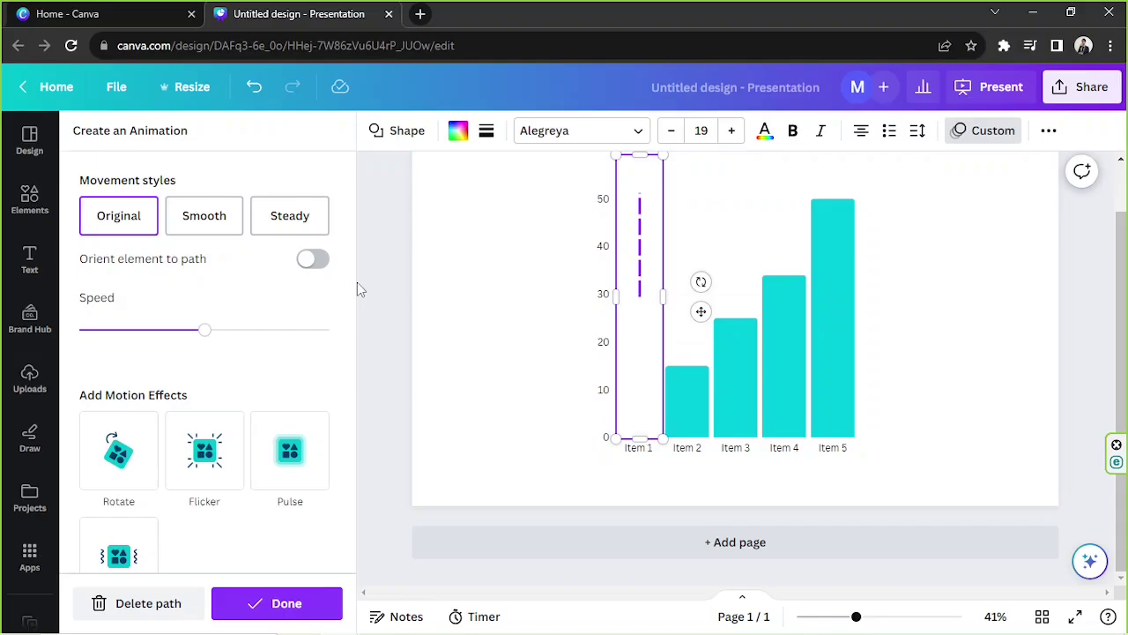
click(121, 231)
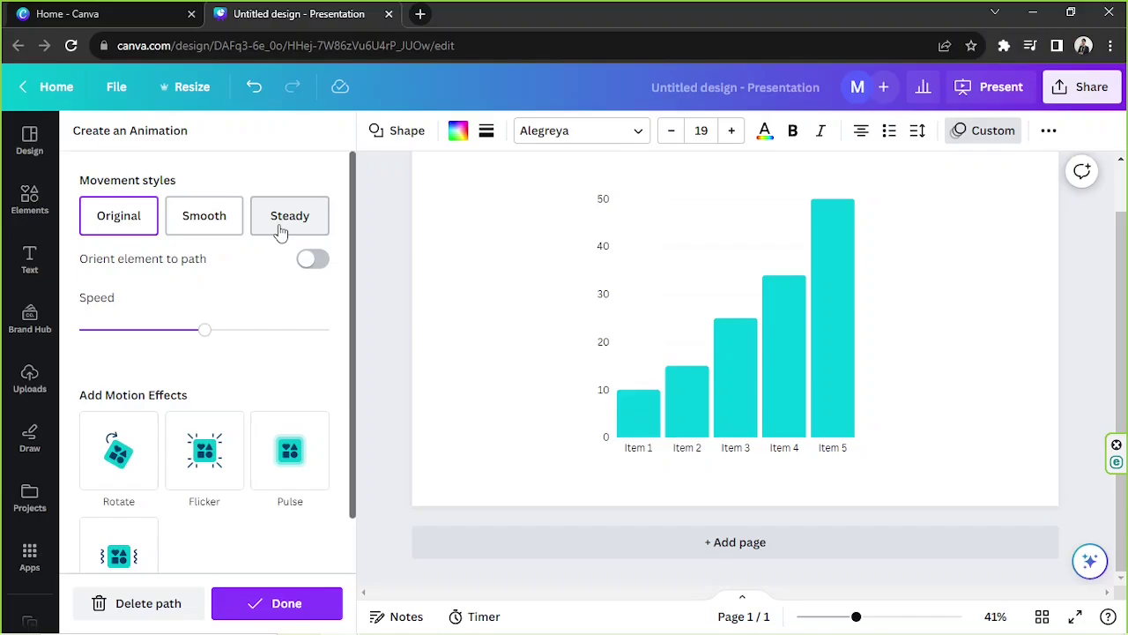
click(204, 216)
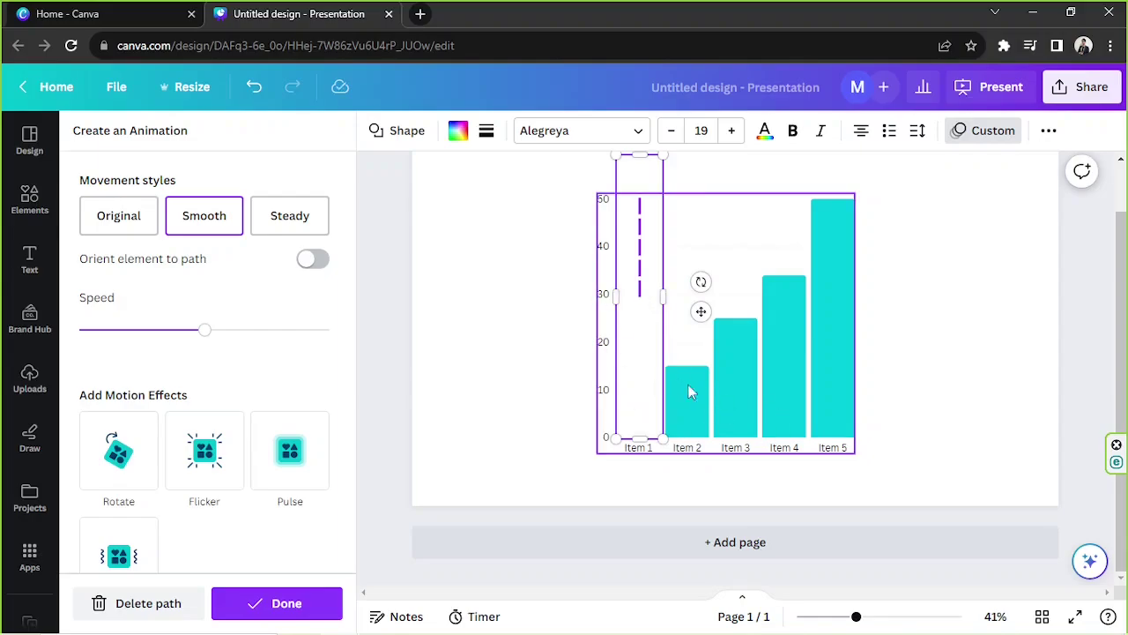
click(276, 601)
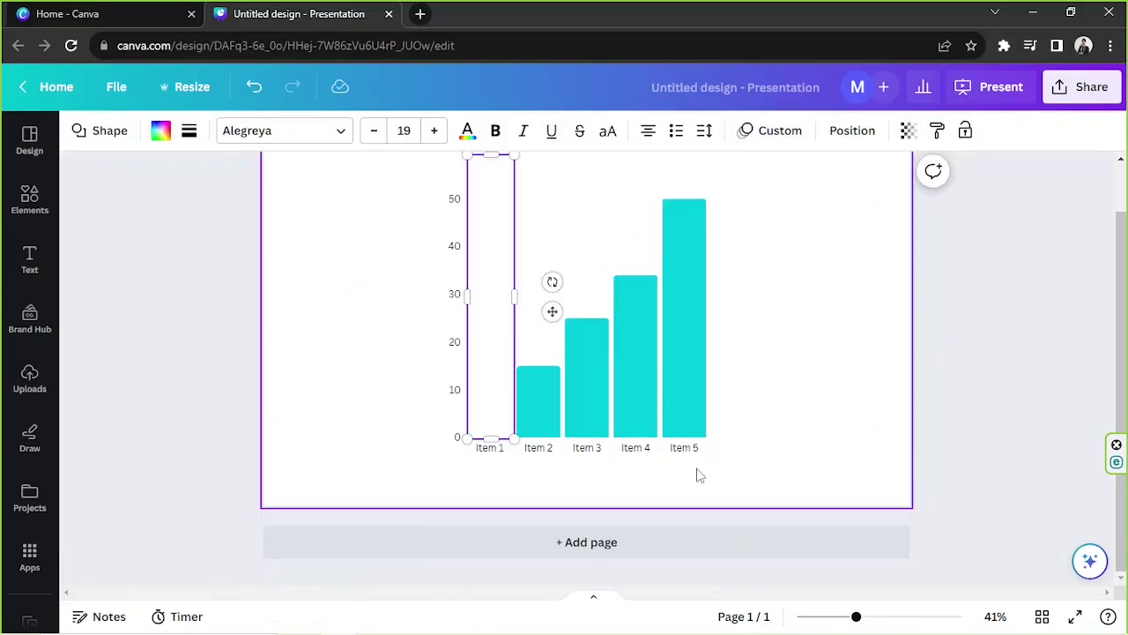
Step: Duplicate the animated cover onto the Item 2, 3, 4 and 5 bars
click(496, 383)
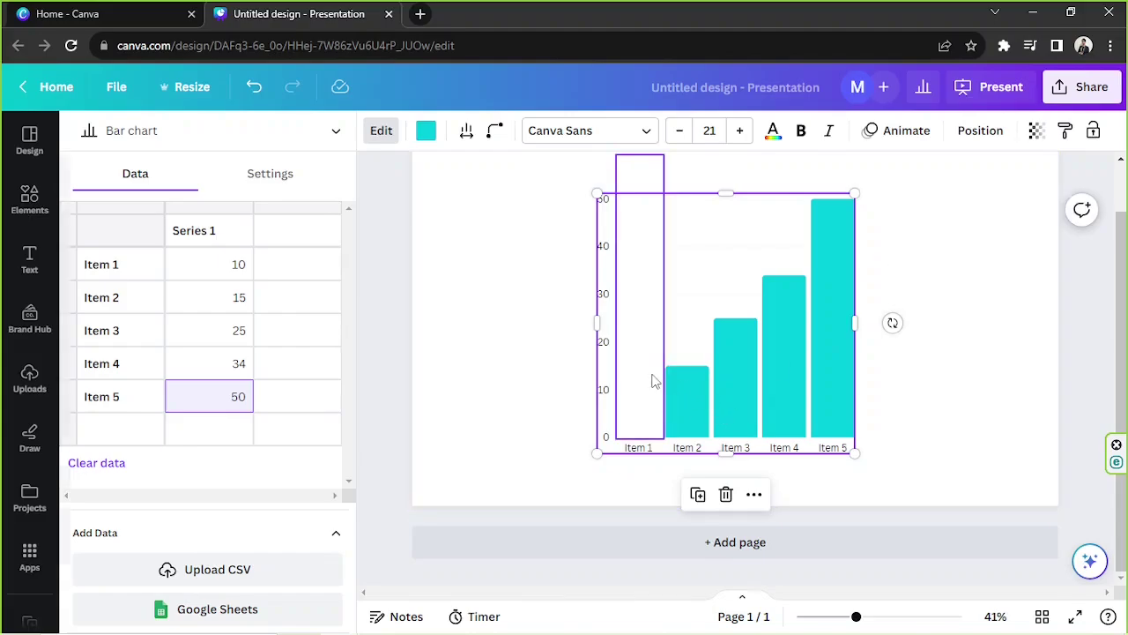
click(652, 381)
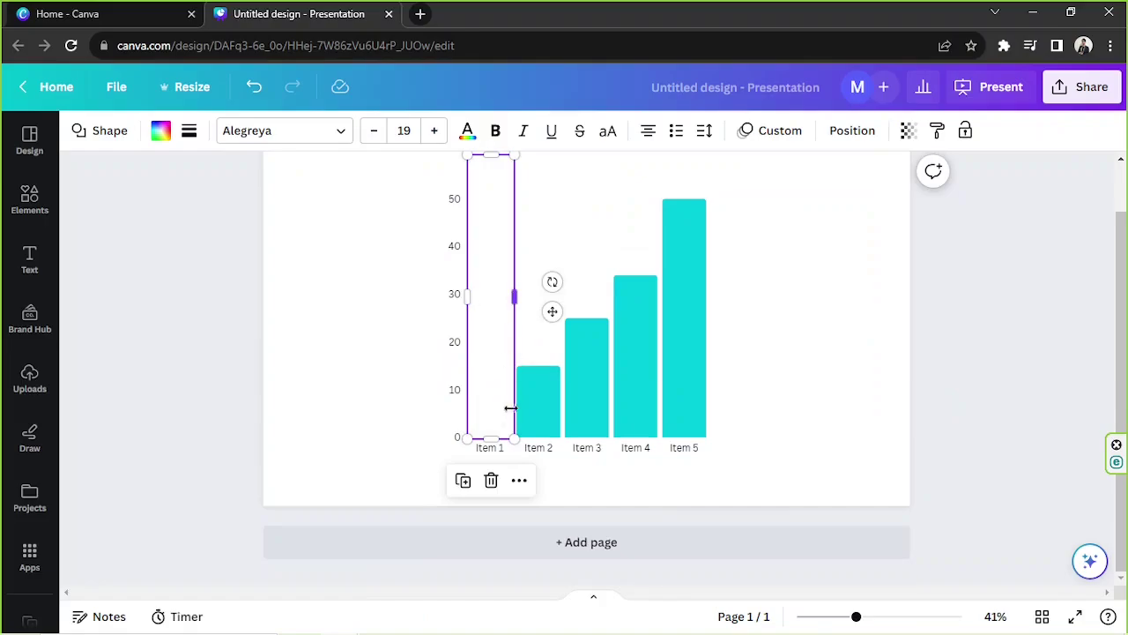
click(465, 482)
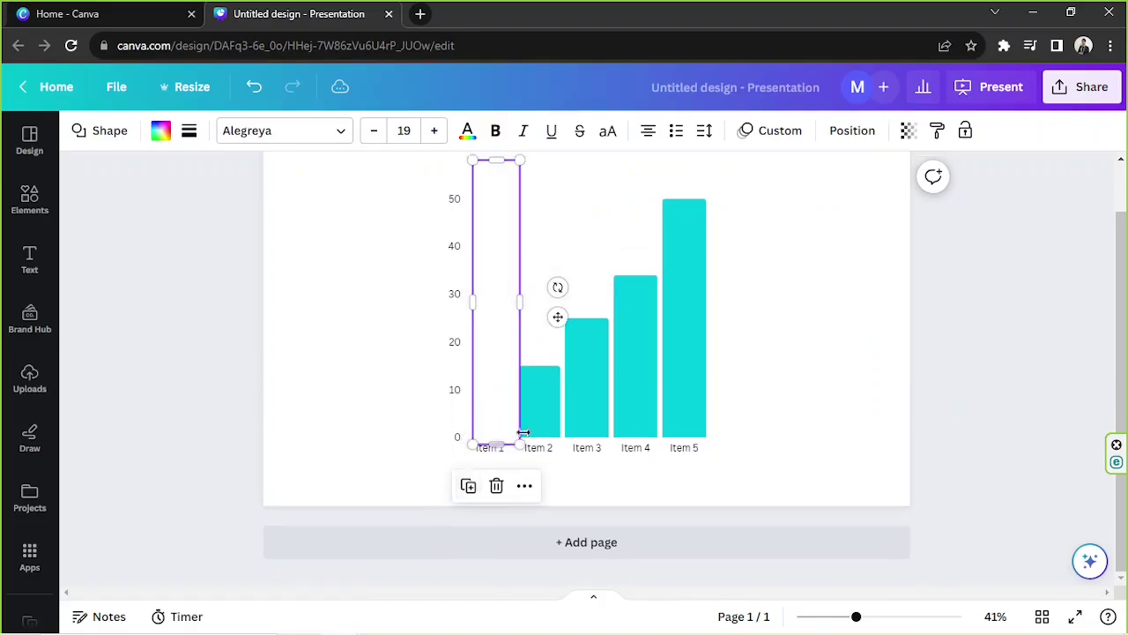
drag(502, 411, 538, 399)
click(510, 480)
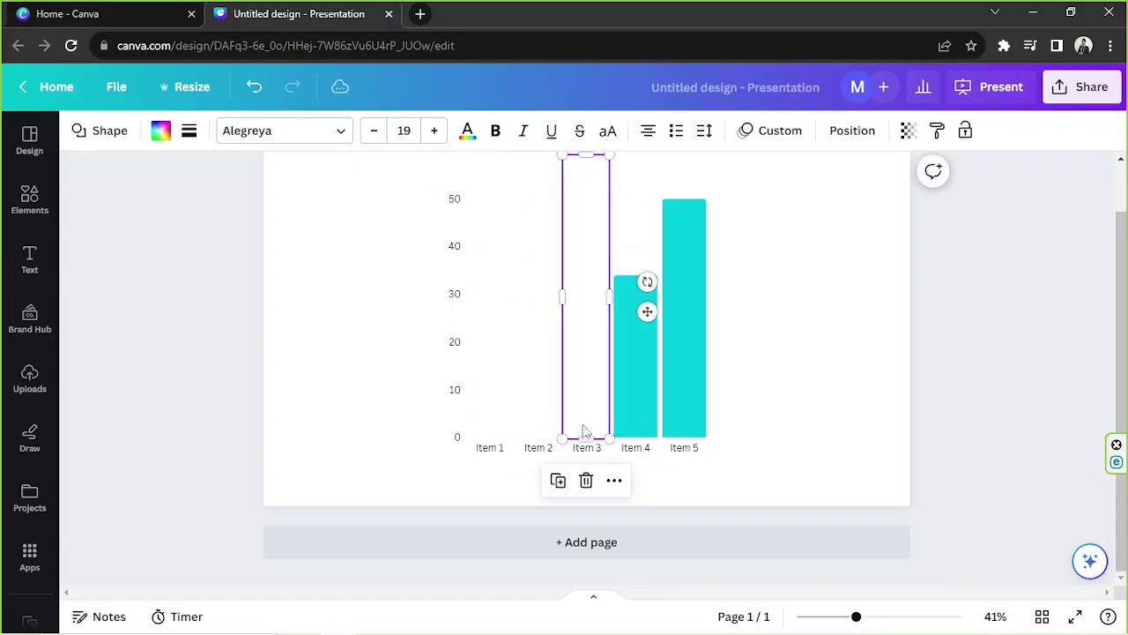
click(558, 480)
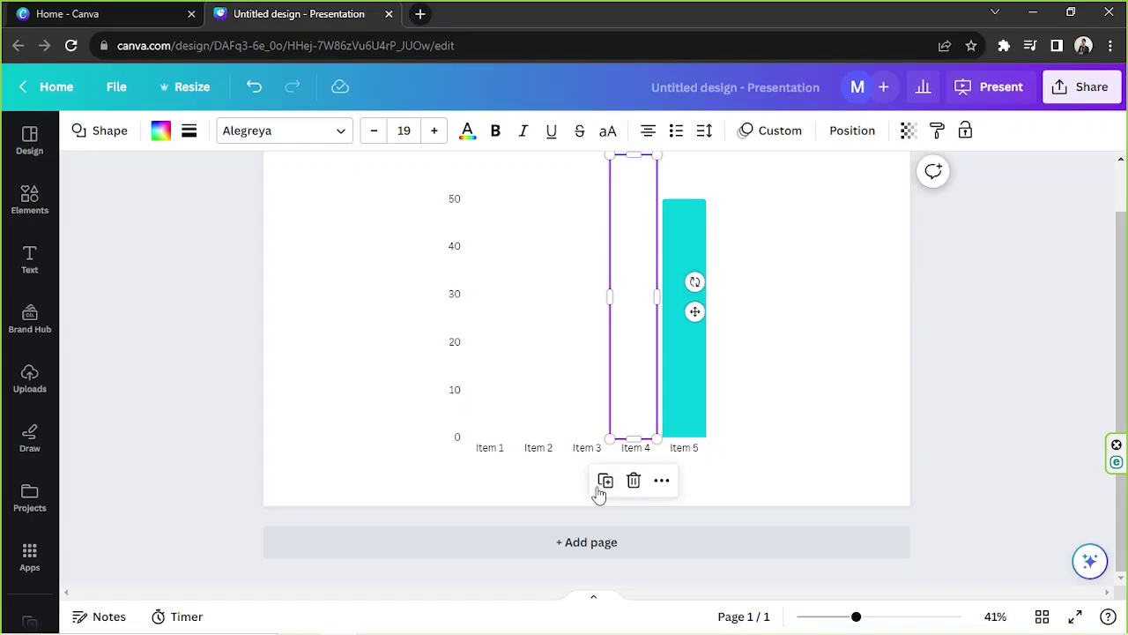
click(603, 482)
click(982, 365)
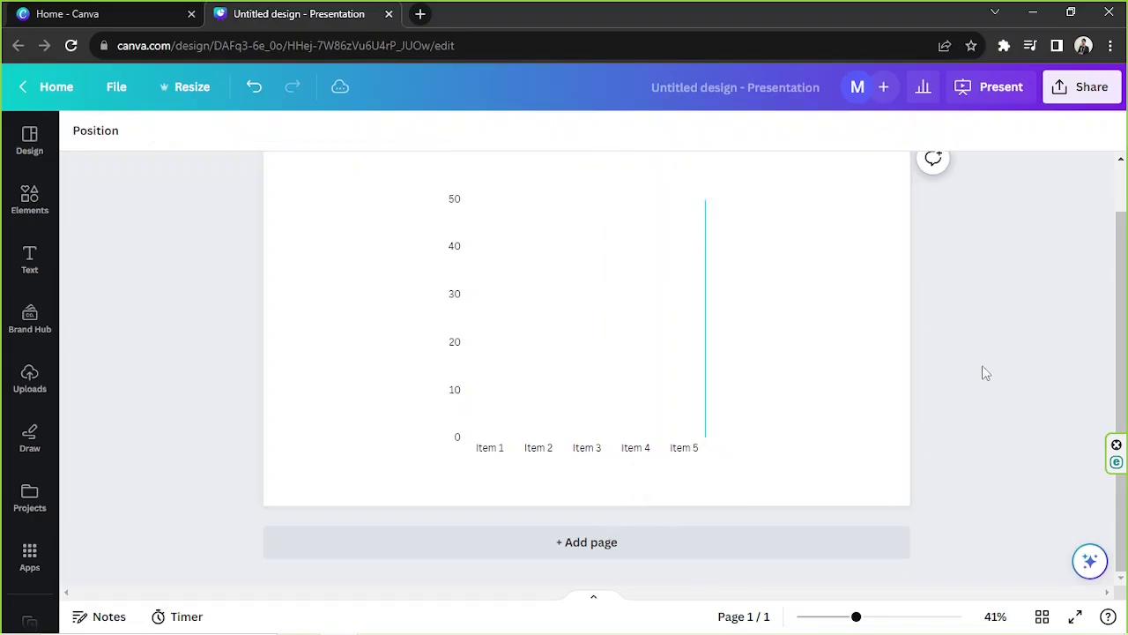
Step: Resize the Item 5 cover column to fit its bar, then deselect it
click(686, 339)
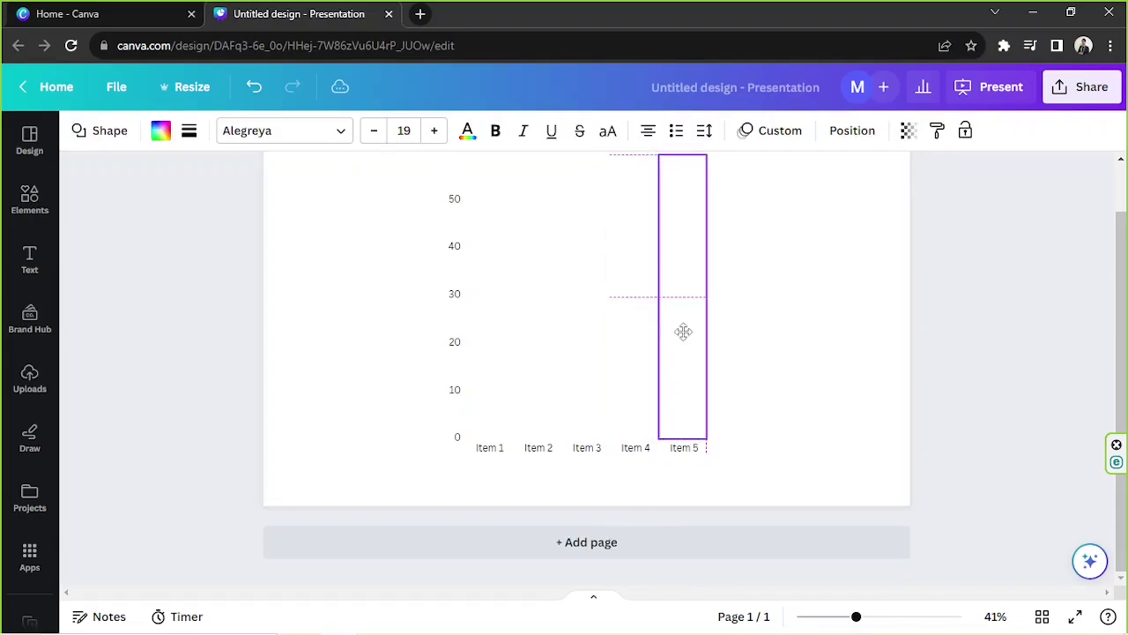
click(928, 339)
scroll(767, 379, up, 1)
click(692, 402)
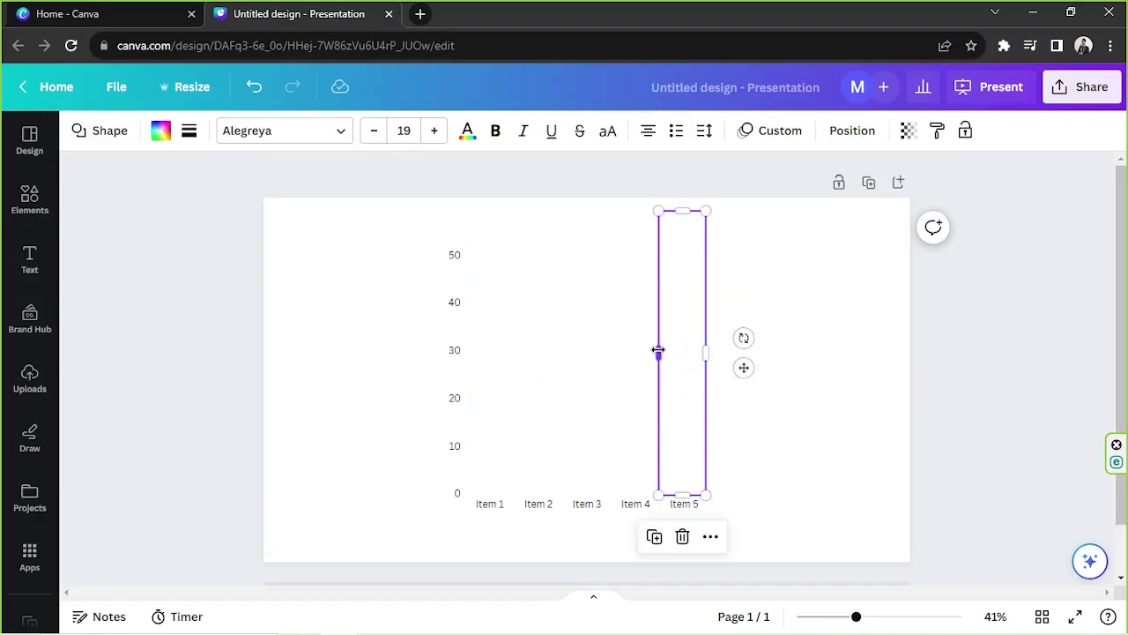
drag(659, 351, 657, 350)
click(937, 397)
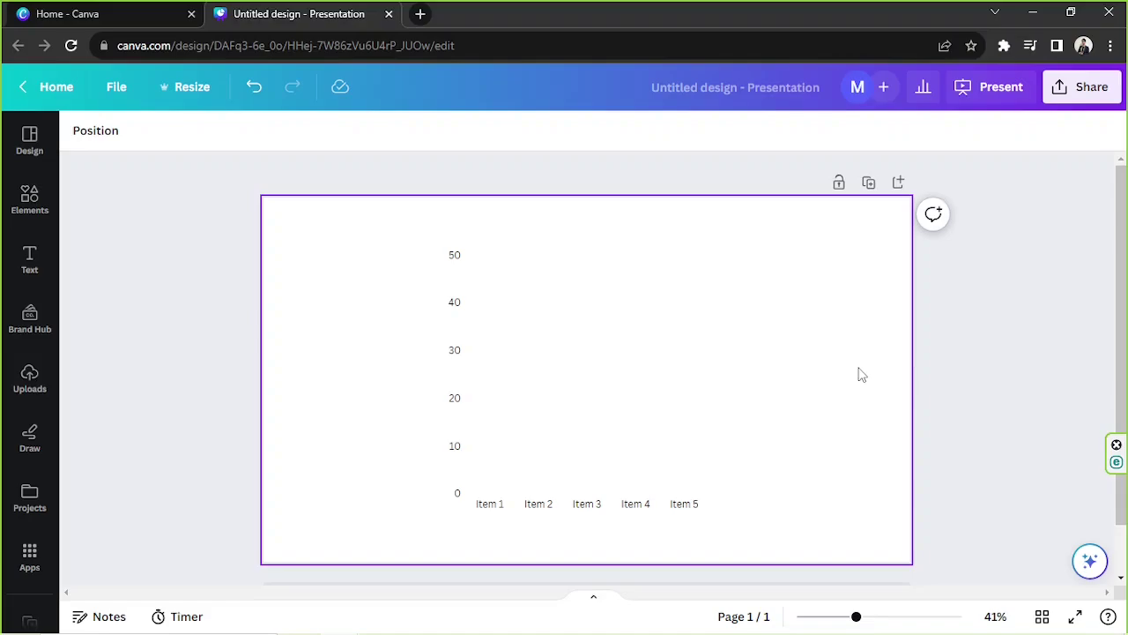
Step: Show the page thumbnails with durations and play the chart animation
scroll(1067, 282, down, 1)
scroll(1075, 264, up, 1)
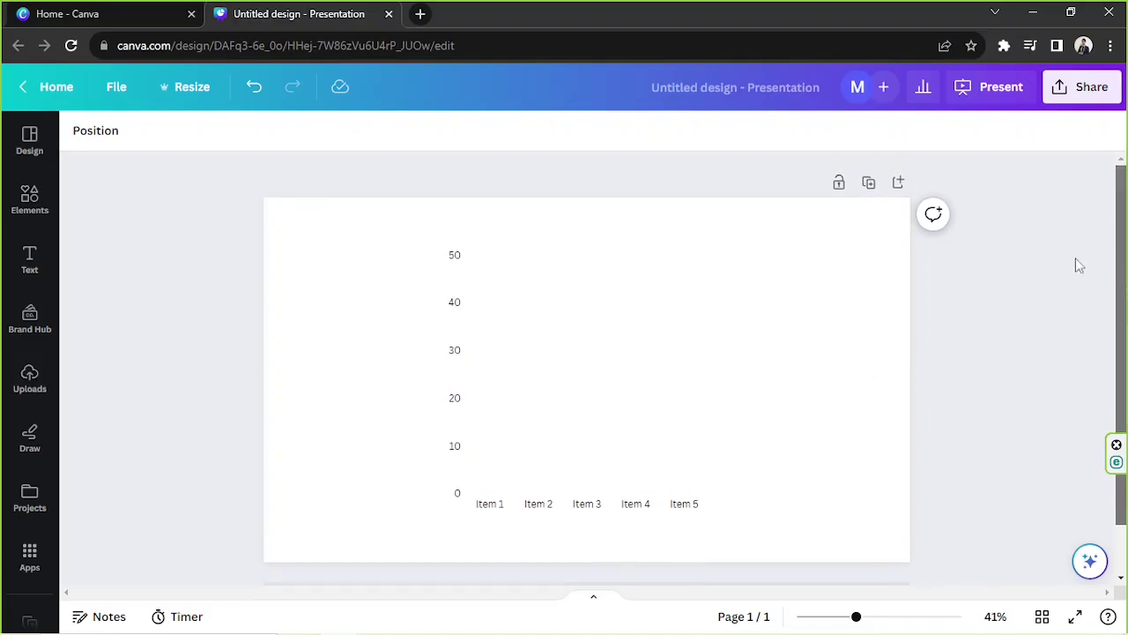
click(595, 600)
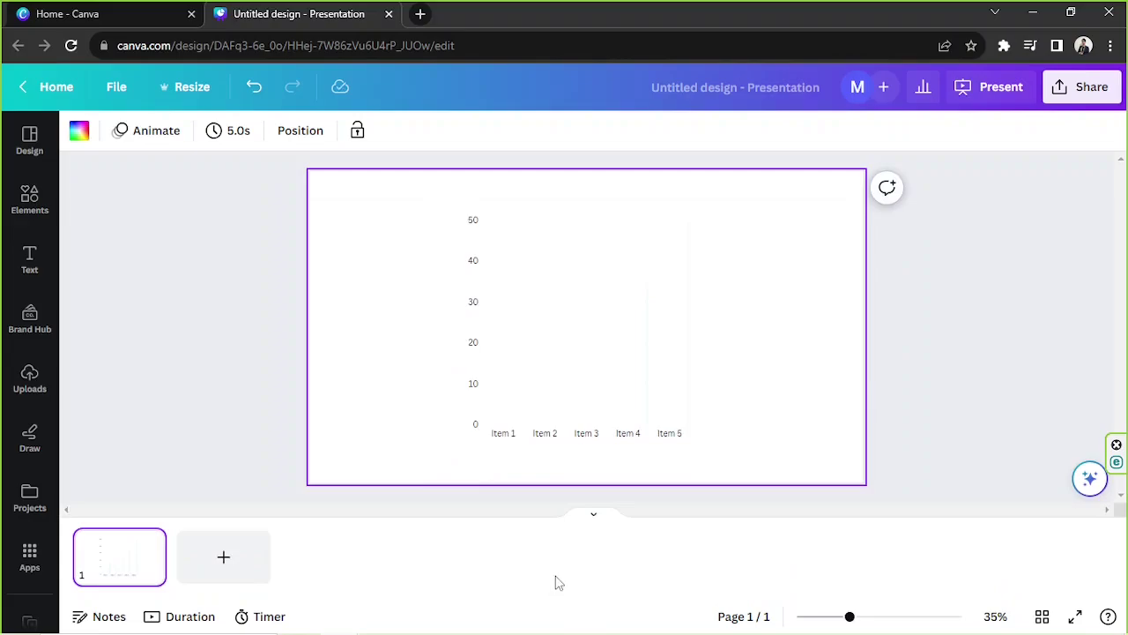
click(183, 615)
click(100, 557)
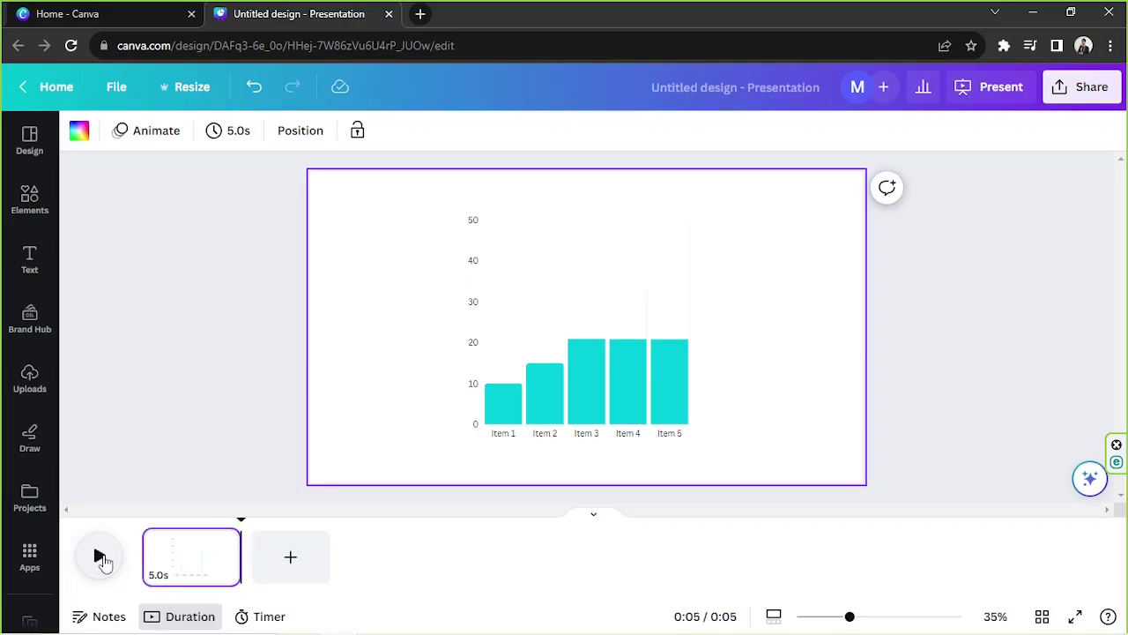
Step: Replay and pause the preview, rewind to 0:00 and select the Item 3 cover
click(598, 305)
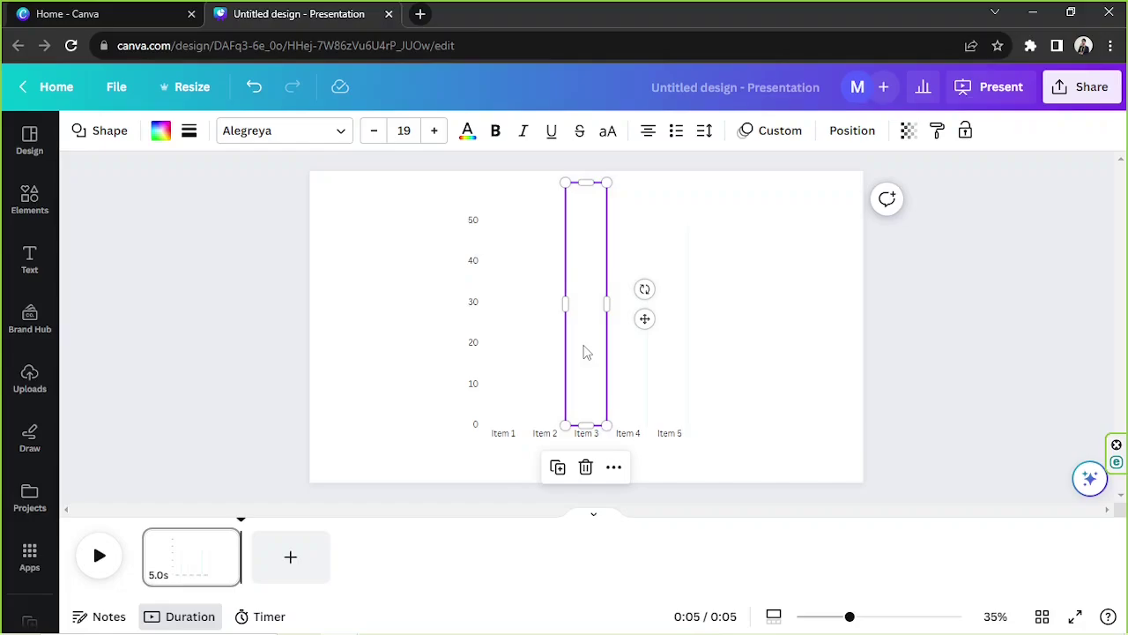
click(150, 530)
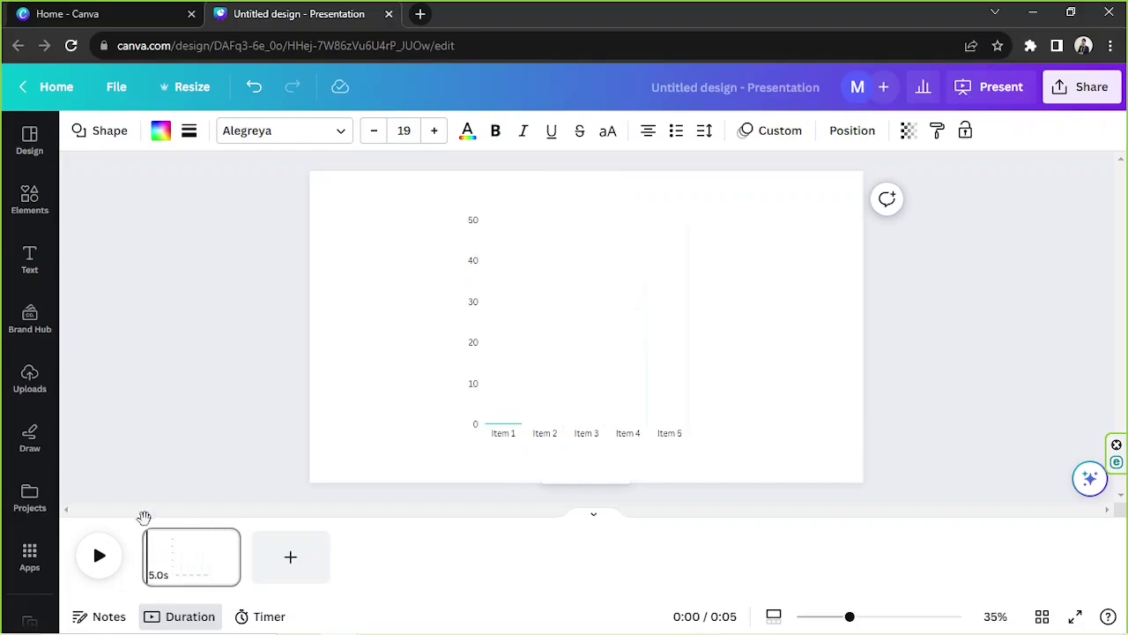
click(98, 554)
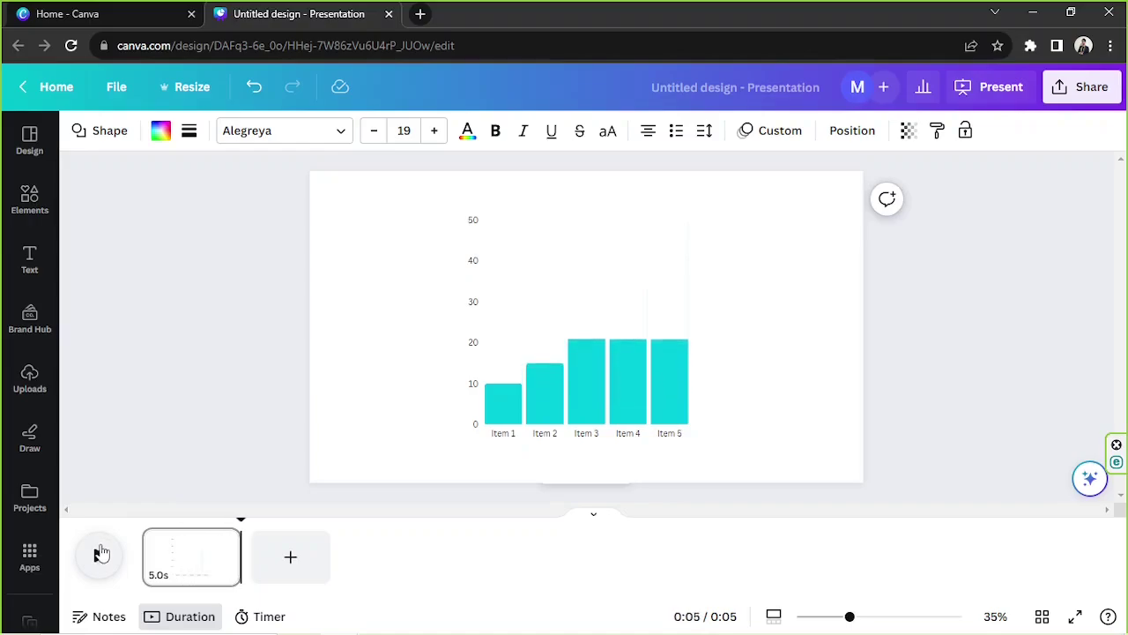
click(100, 553)
click(106, 558)
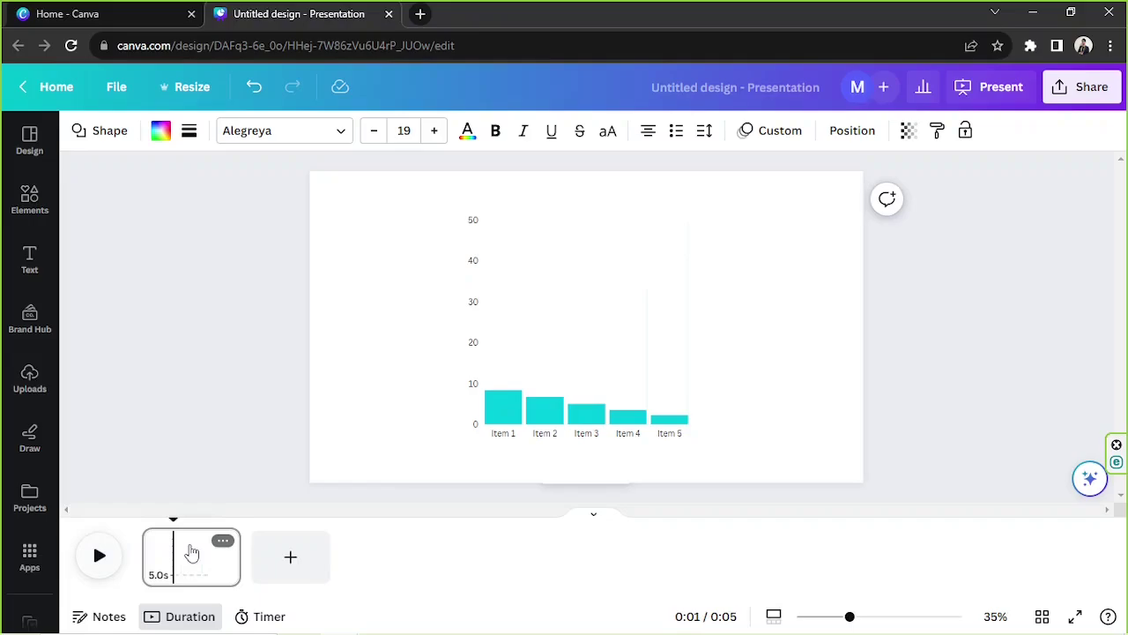
drag(173, 538, 142, 538)
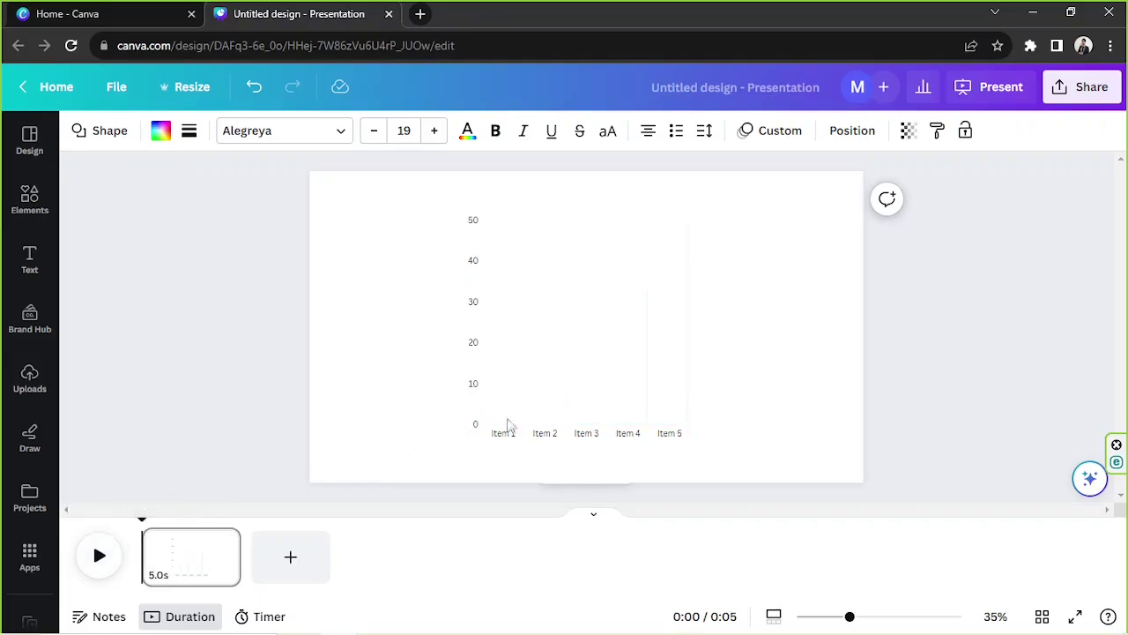
click(598, 381)
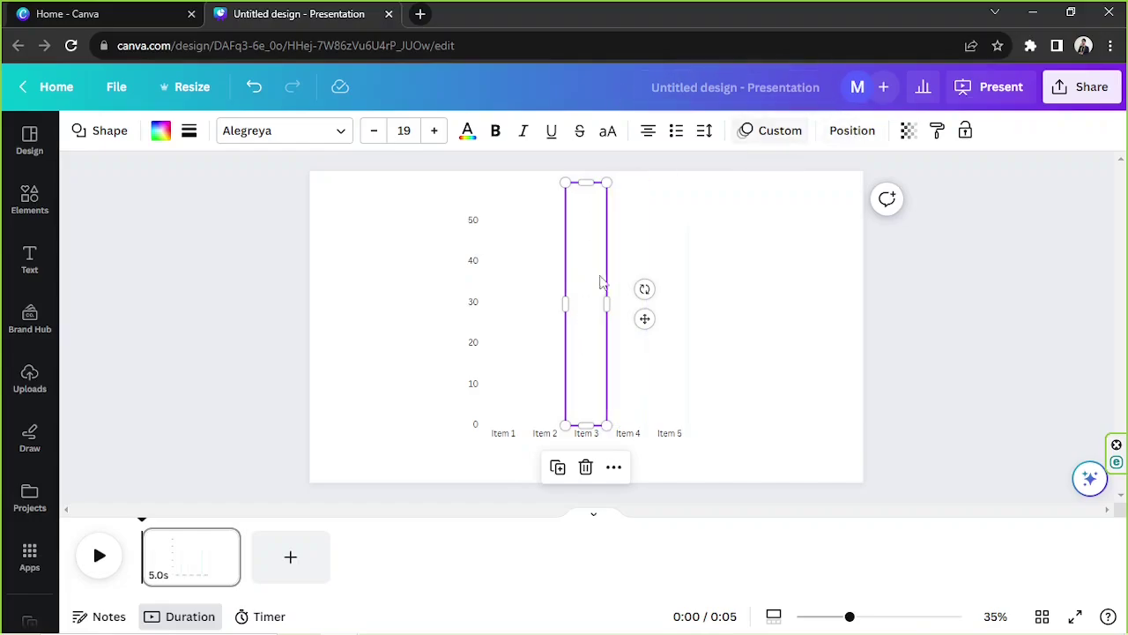
Step: Replace the Item 3 and Item 4 covers' motion paths with new upward paths
click(780, 132)
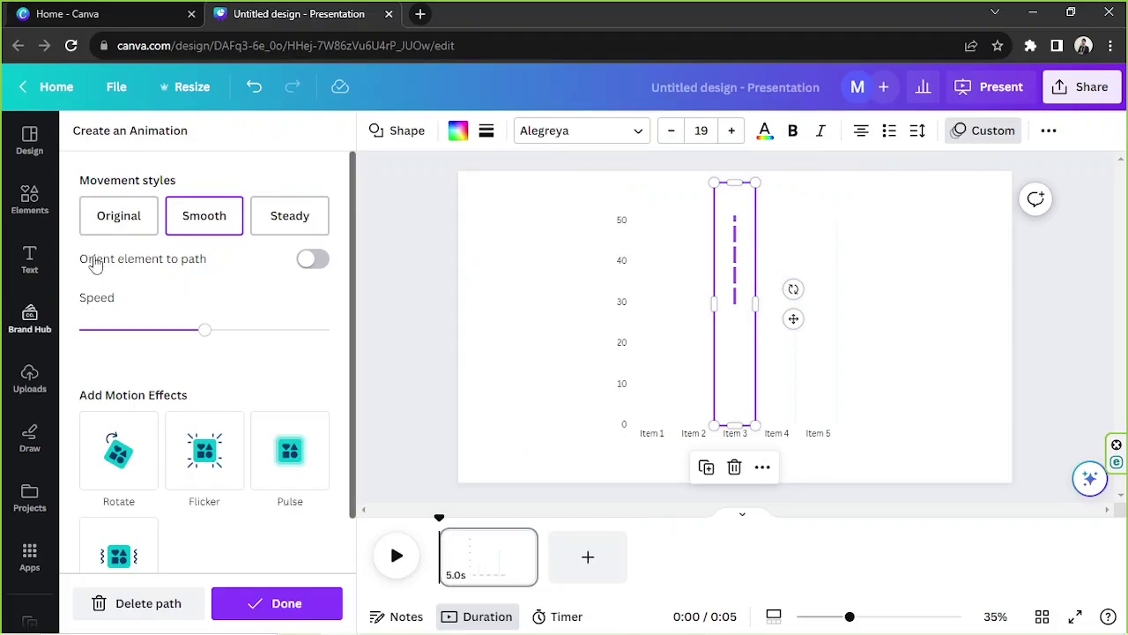
click(158, 604)
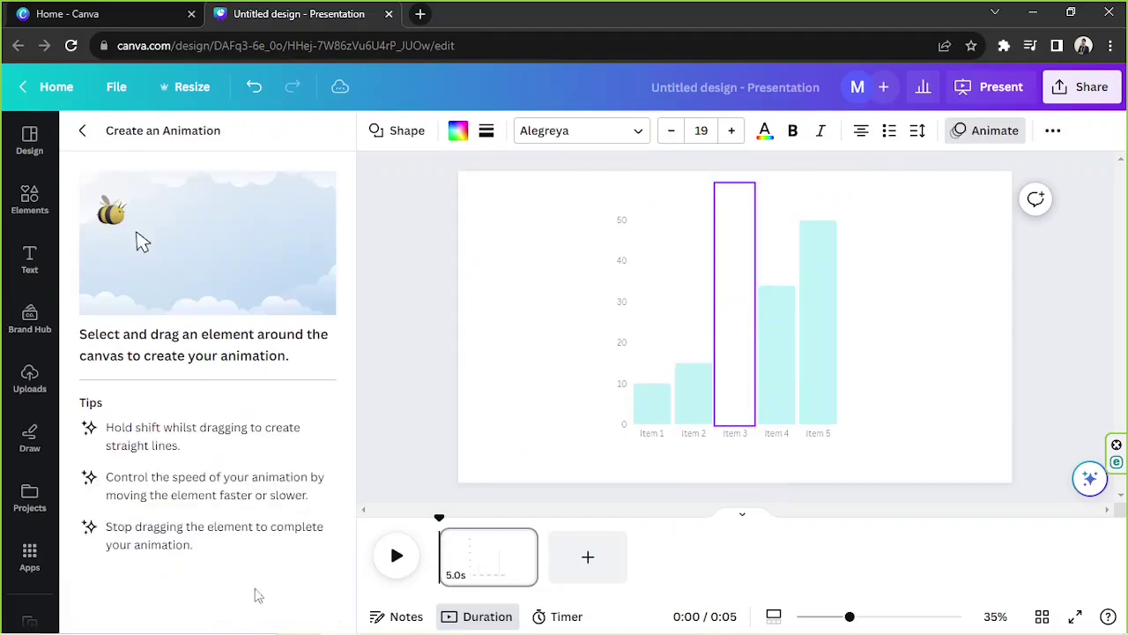
drag(740, 384, 746, 263)
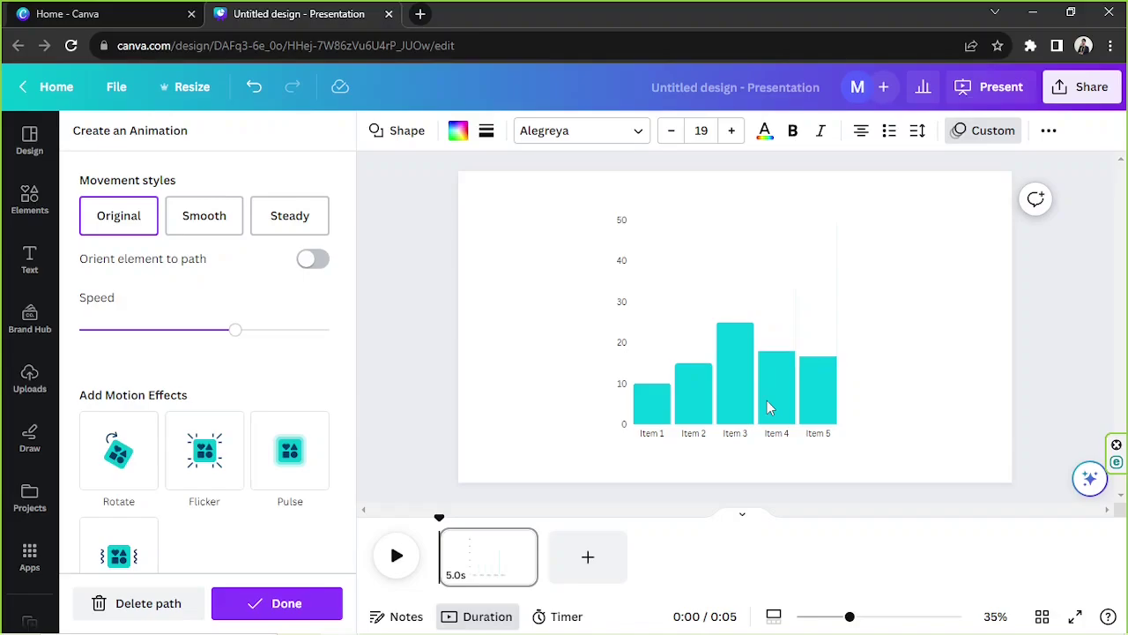
click(264, 606)
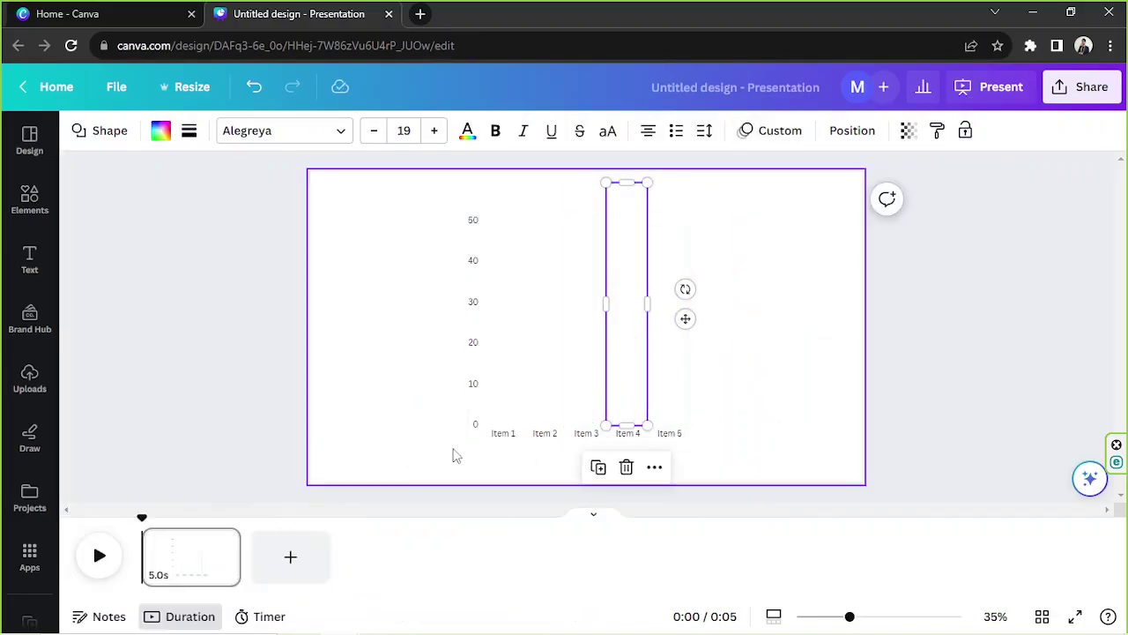
click(780, 132)
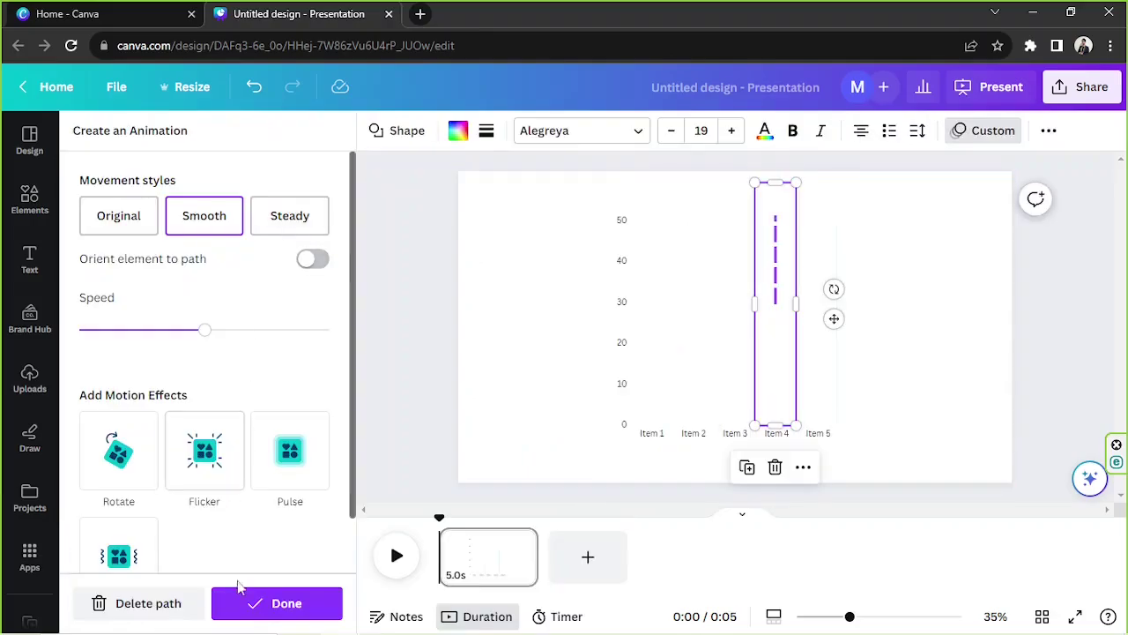
click(165, 603)
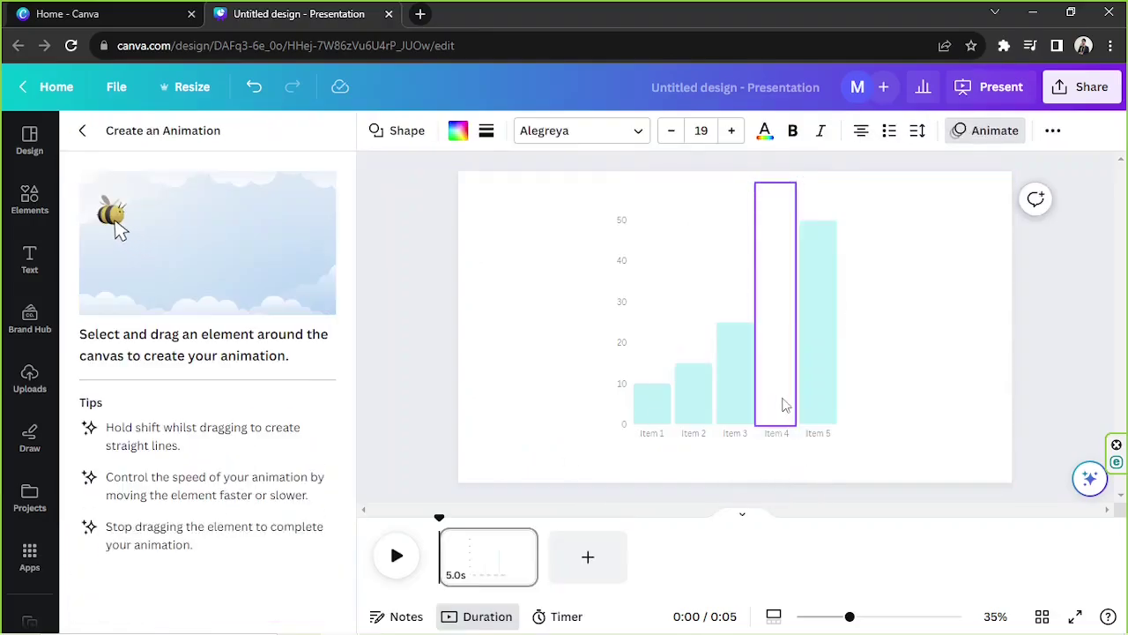
drag(784, 405, 788, 232)
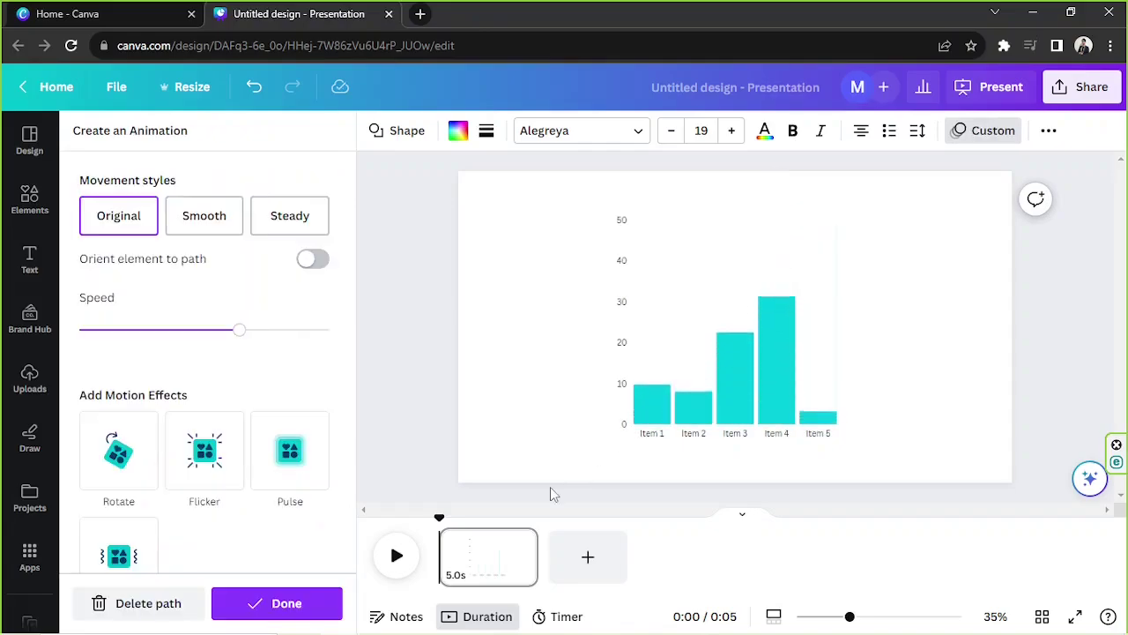
click(302, 602)
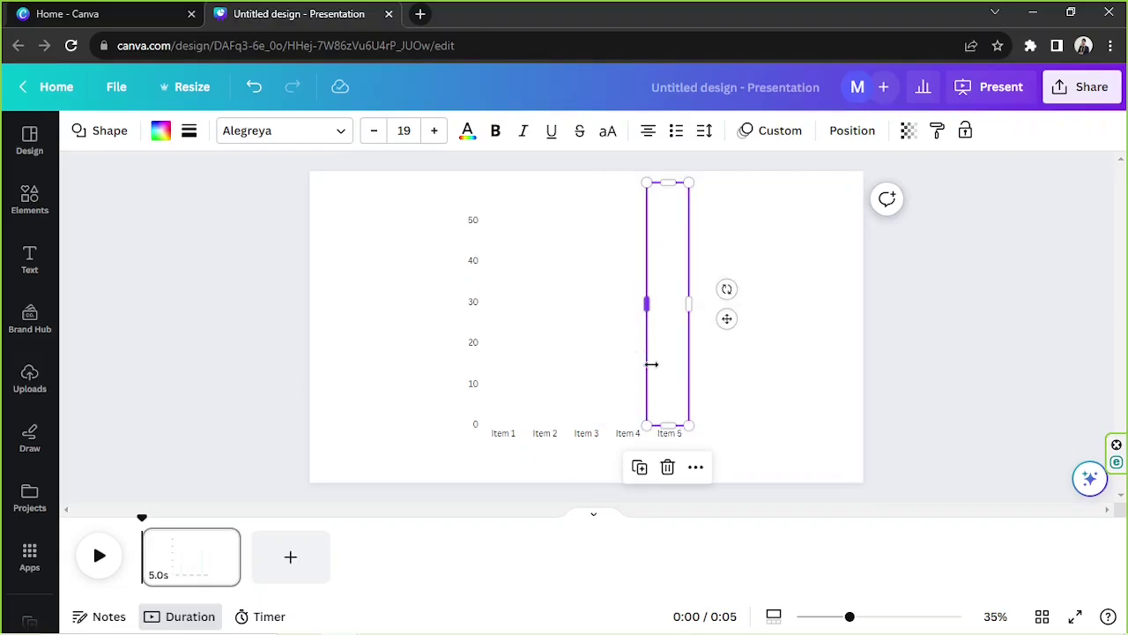
Step: Redraw the Item 5 cover's upward path and preview all bars rising
click(776, 133)
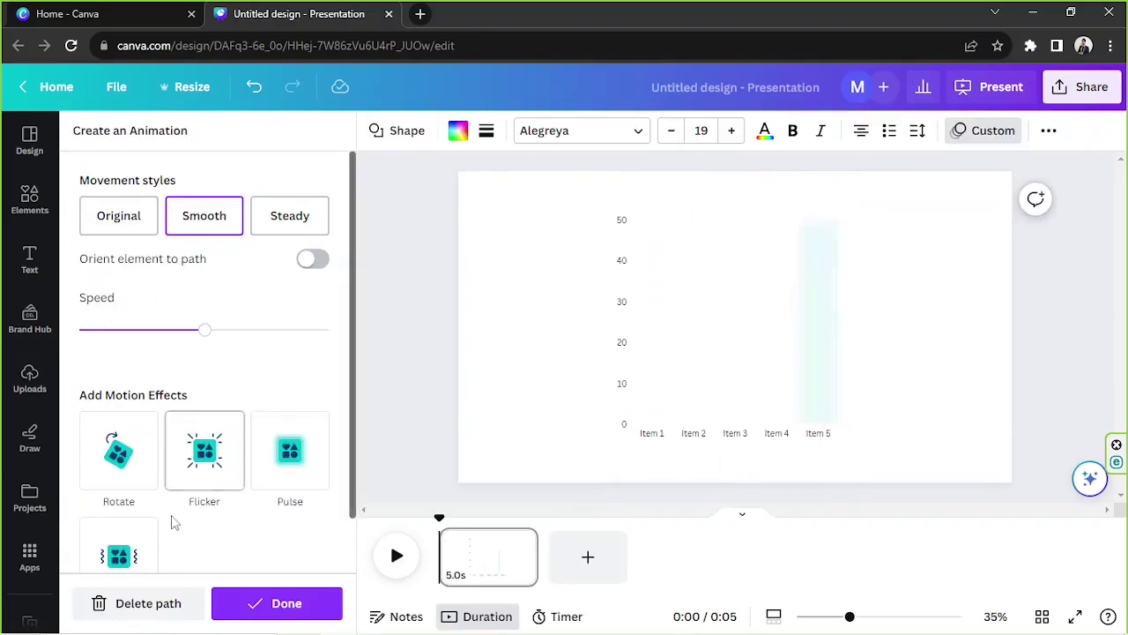
click(139, 603)
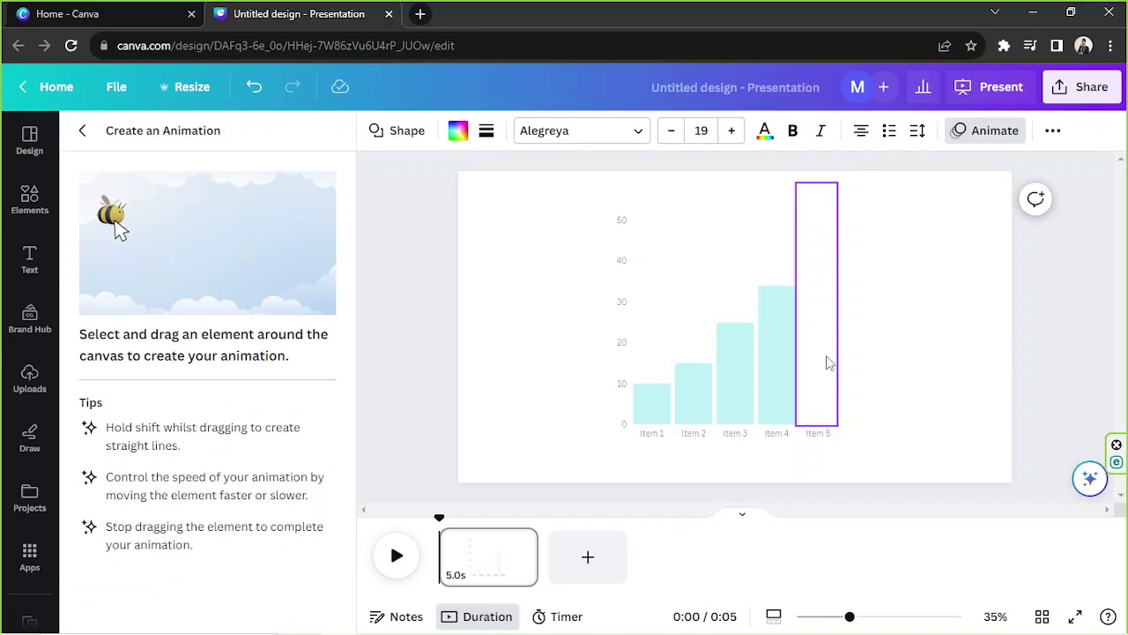
drag(827, 363, 821, 143)
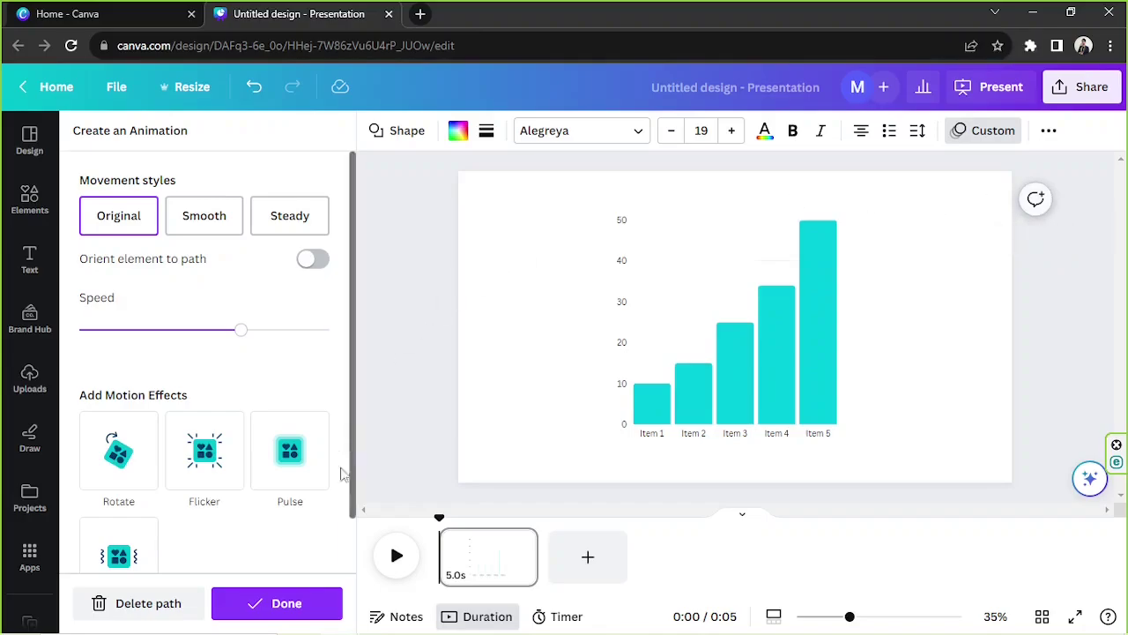
click(312, 607)
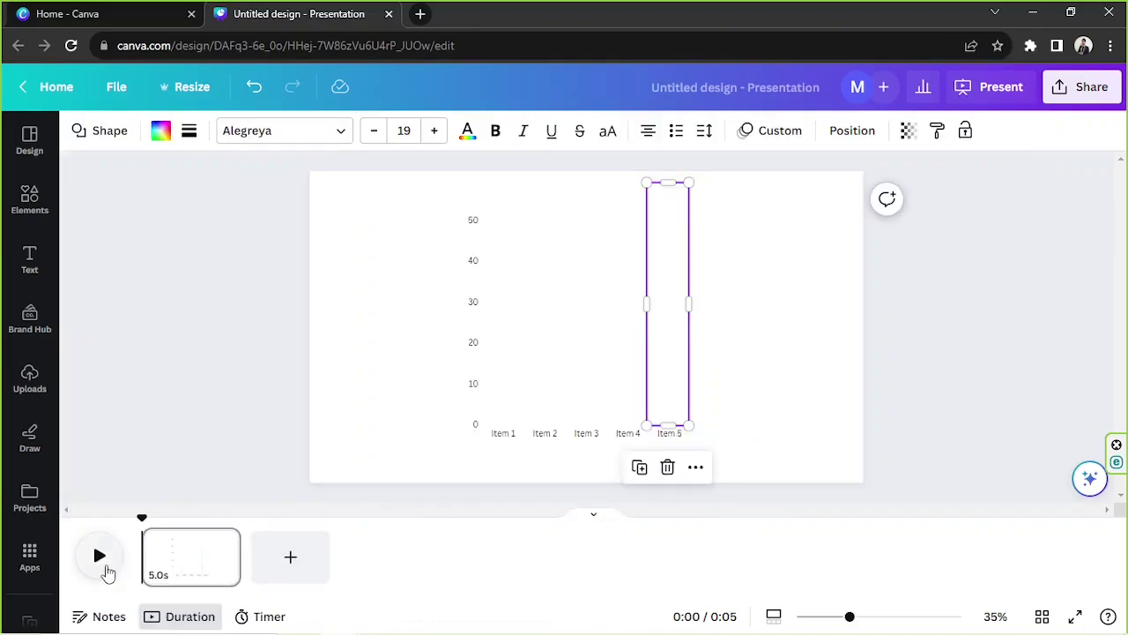
click(100, 556)
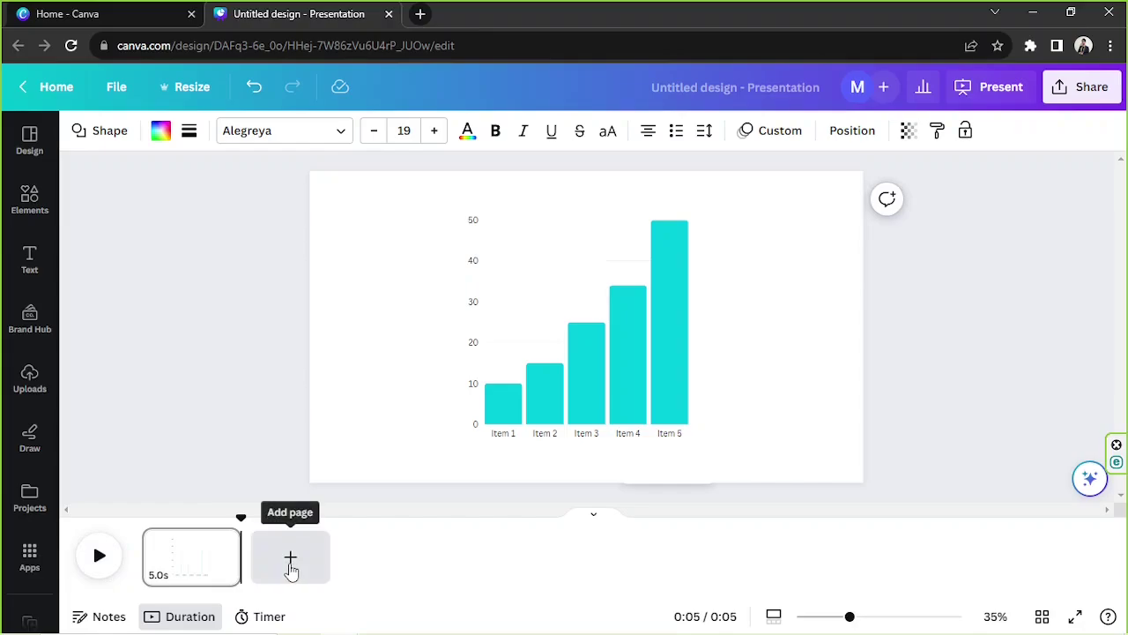
Step: Add a second page and paste a copy of the bar chart onto it
click(291, 560)
mouse_move(223, 547)
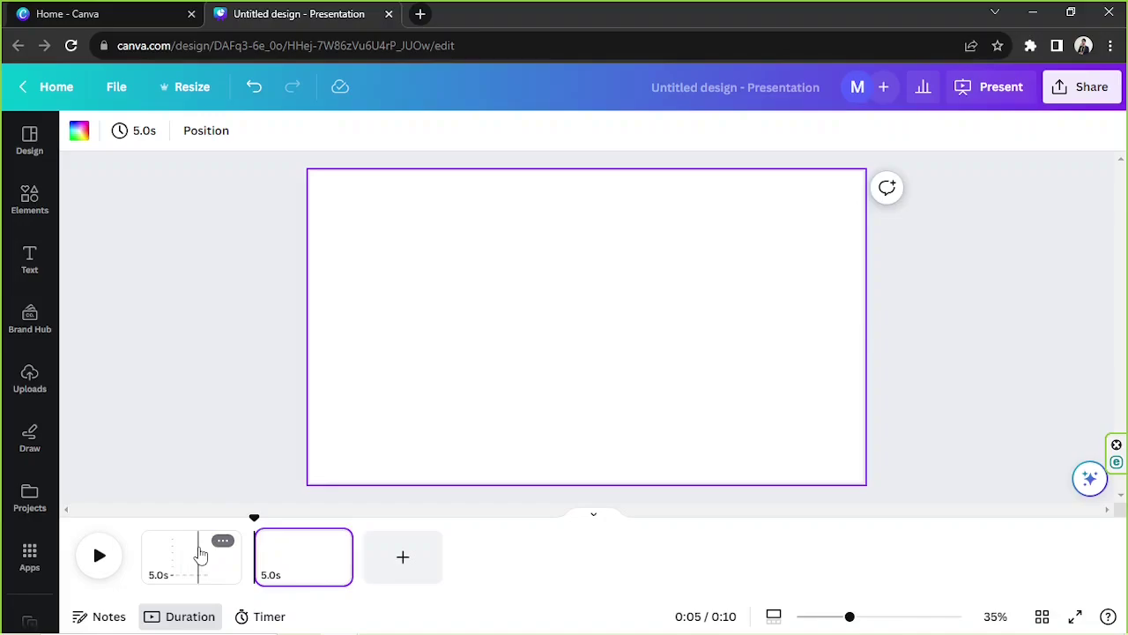
click(200, 554)
click(504, 301)
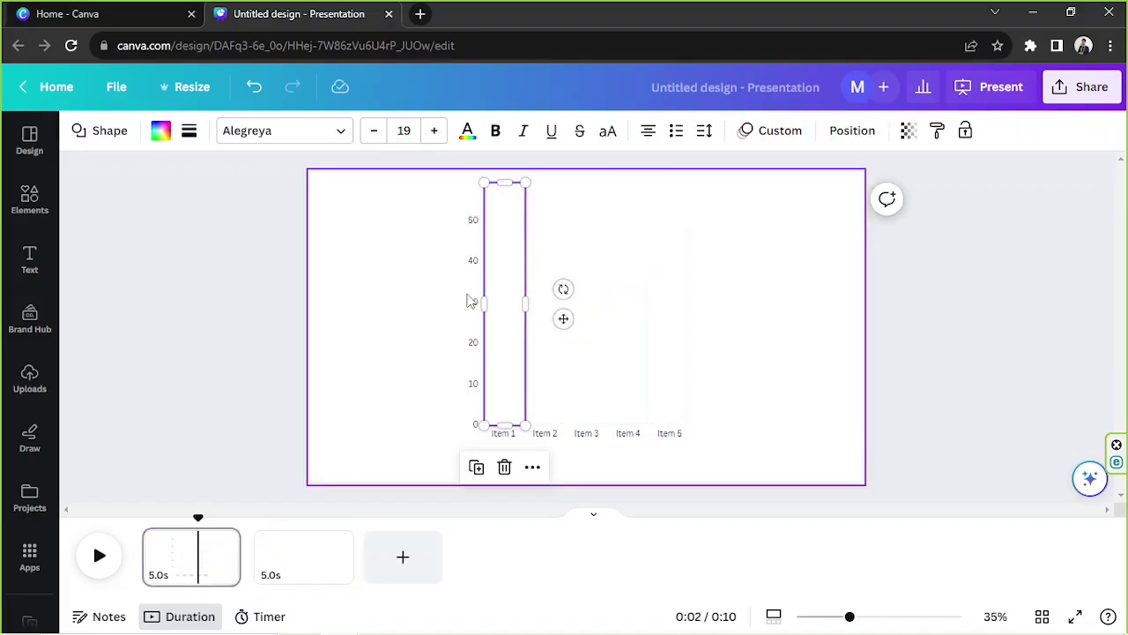
click(319, 555)
key(ctrl+v)
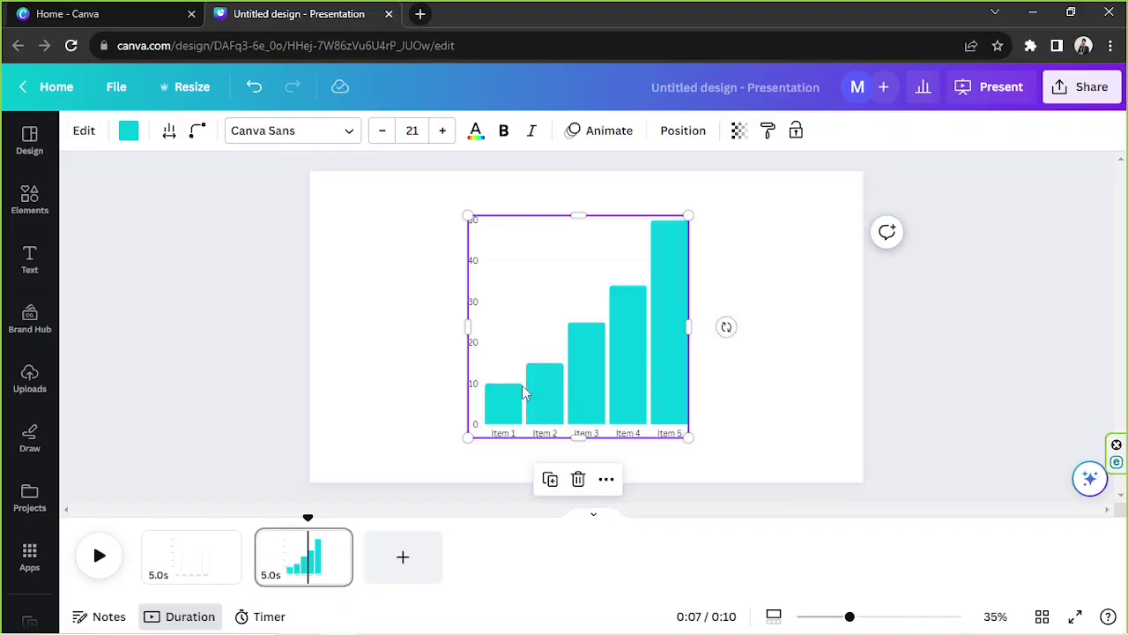
Step: Convert the pasted chart into a line chart rising from 10 to 50
double_click(538, 289)
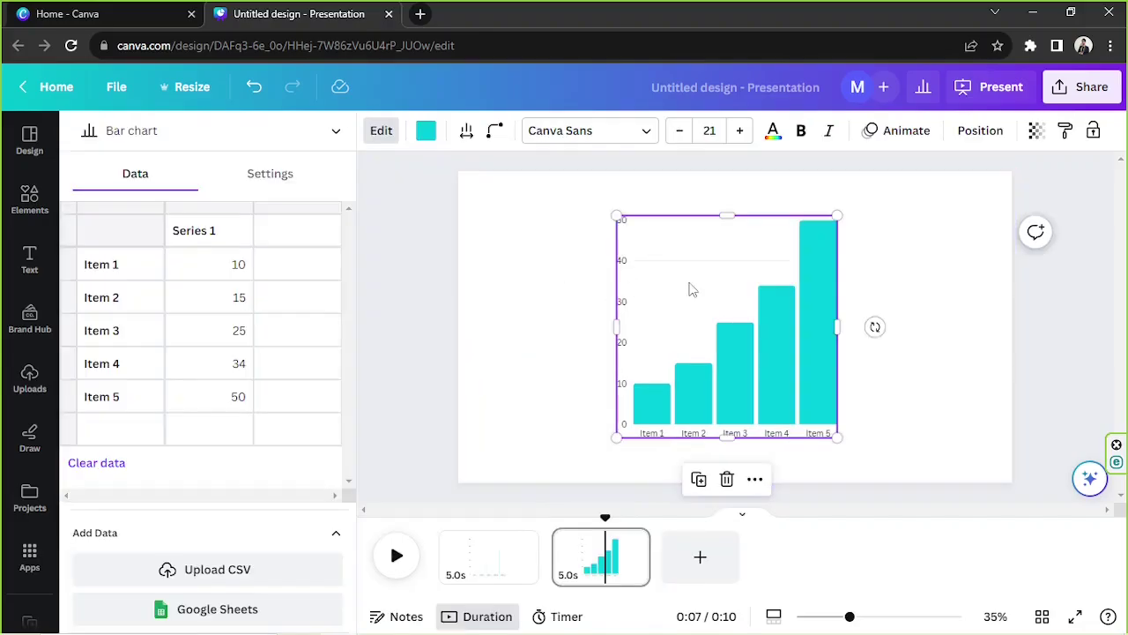
click(143, 133)
click(161, 304)
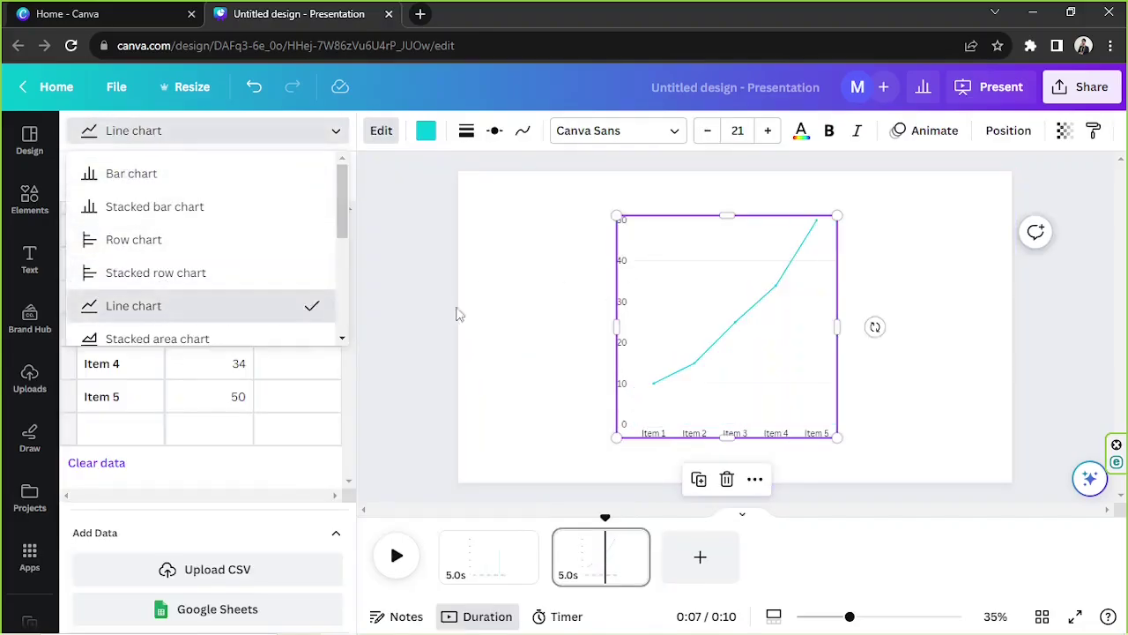
click(929, 367)
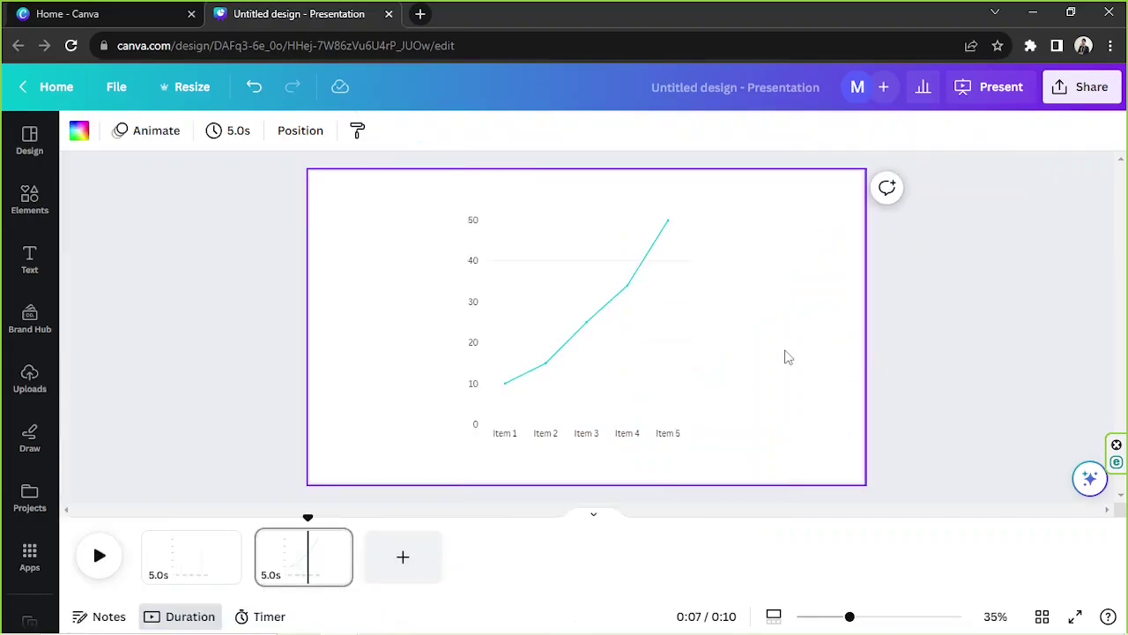
Step: Add a circle, shrink it to a small dot on Item 1, and colour it violet
key(c)
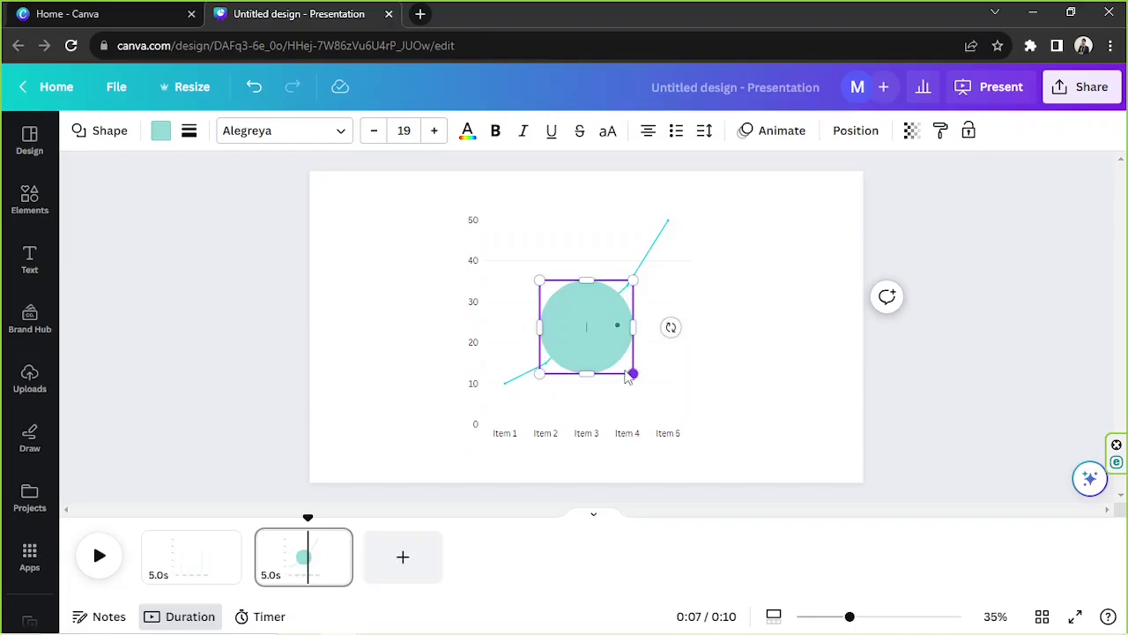
drag(631, 375, 551, 396)
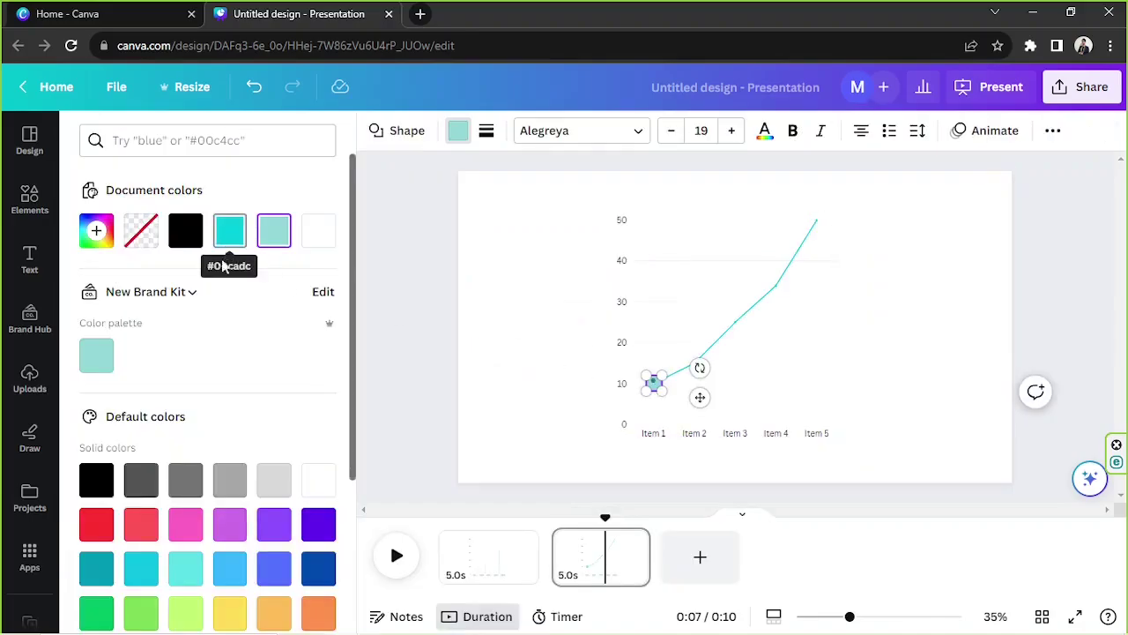
click(318, 523)
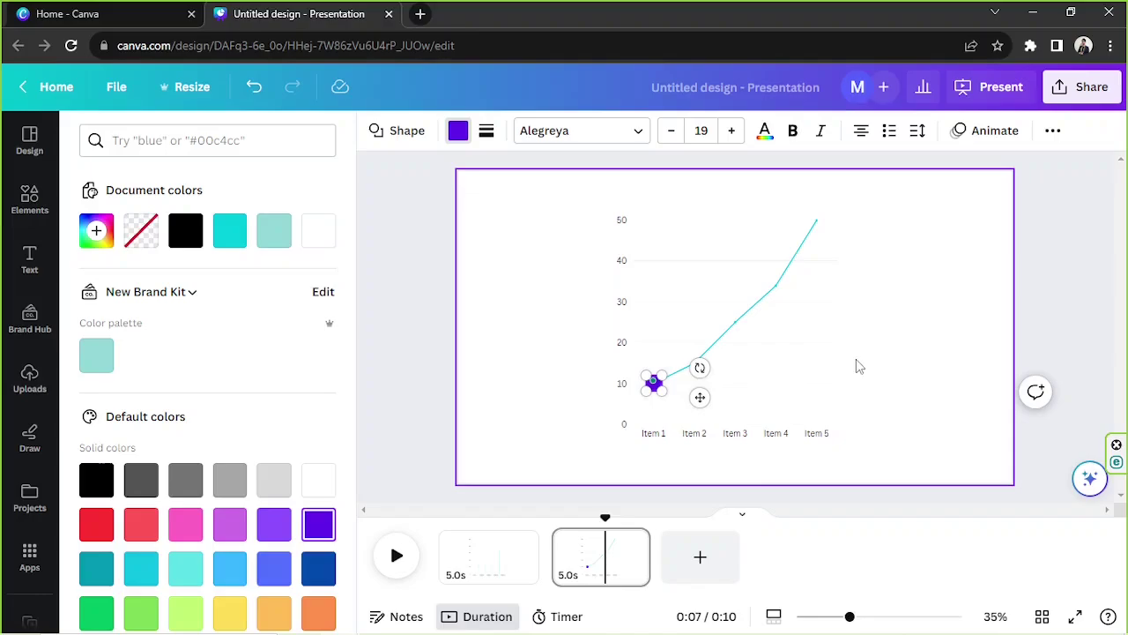
Step: Reselect the violet dot and bring up its animation options
click(890, 366)
click(653, 383)
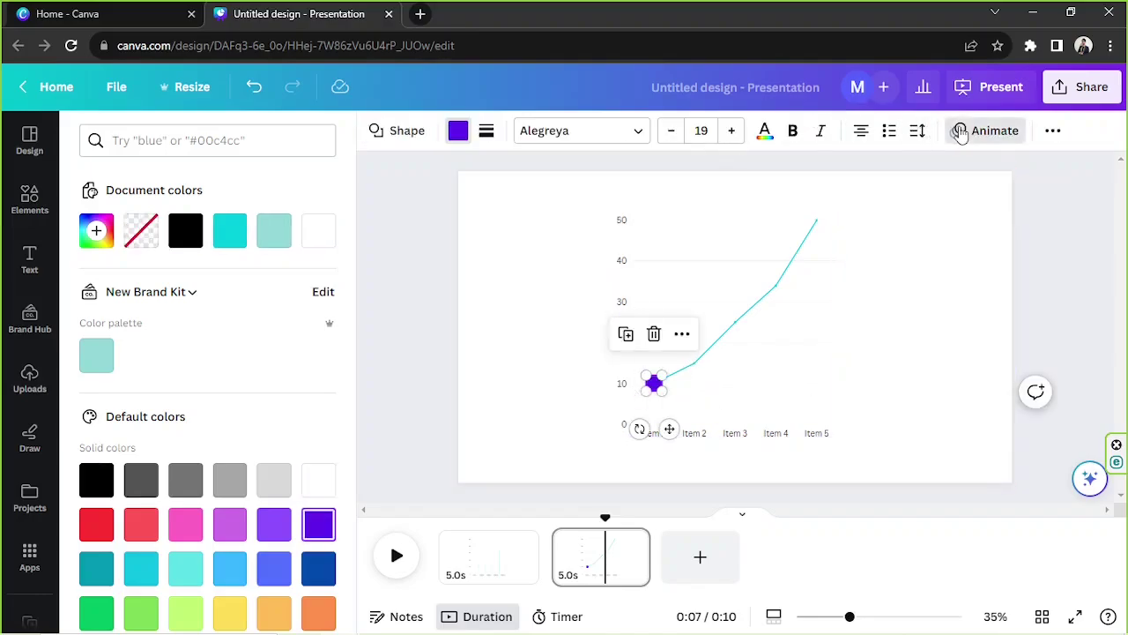
click(966, 131)
Step: Create a custom motion path tracing the dot up the line, set to Smooth with higher speed
click(179, 215)
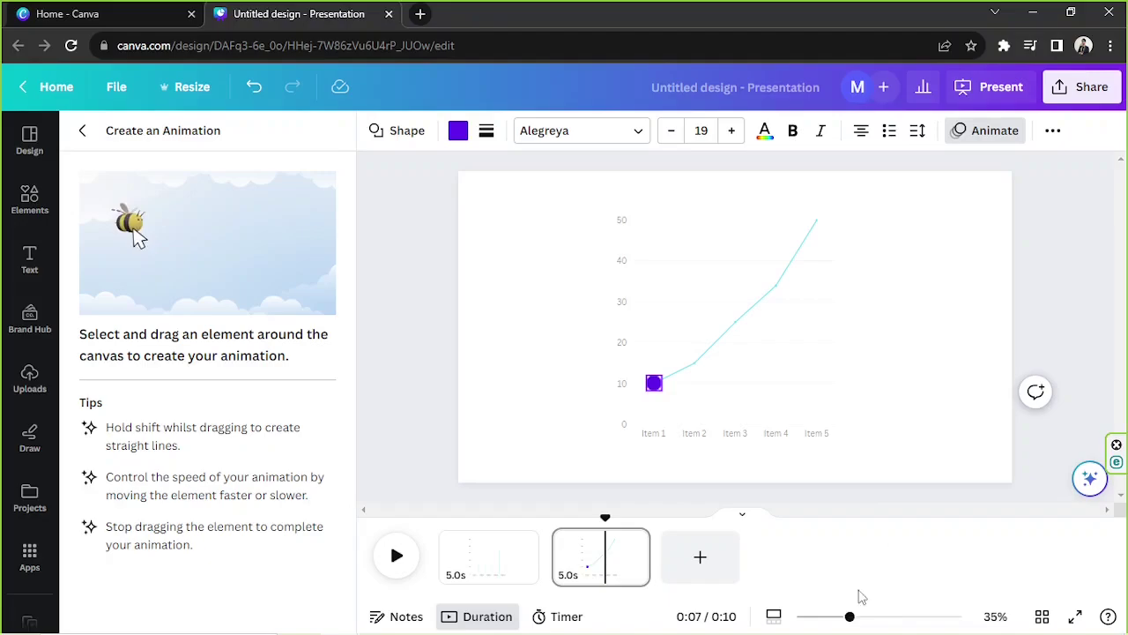
drag(850, 617, 874, 616)
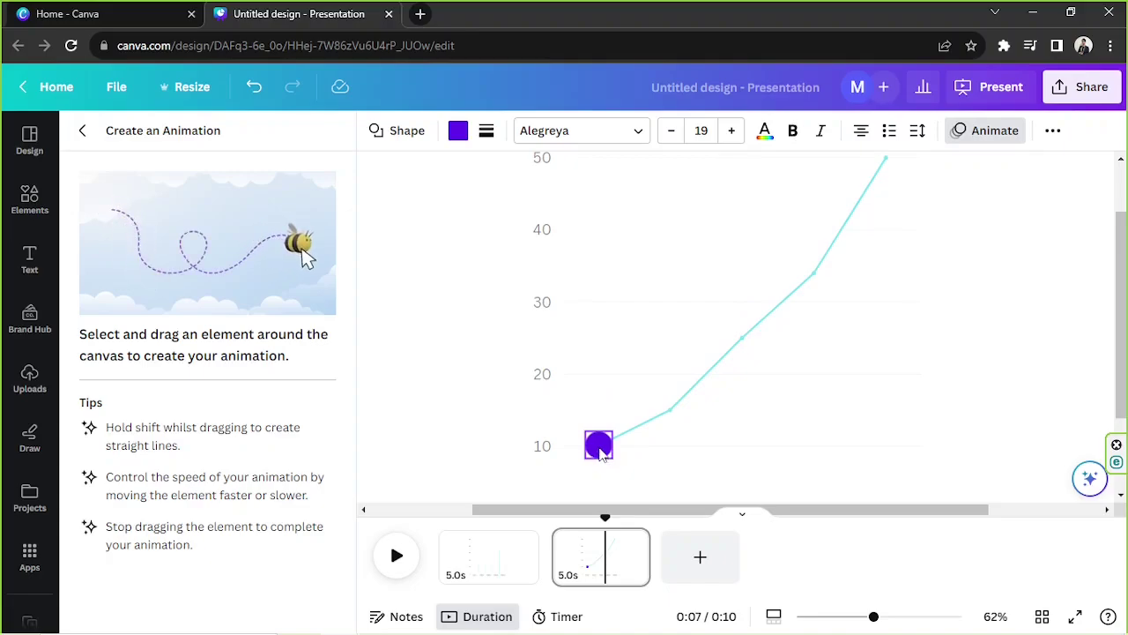
mouse_move(600, 451)
mouse_down()
mouse_move(710, 388)
mouse_move(810, 298)
mouse_move(861, 179)
mouse_move(886, 159)
mouse_up()
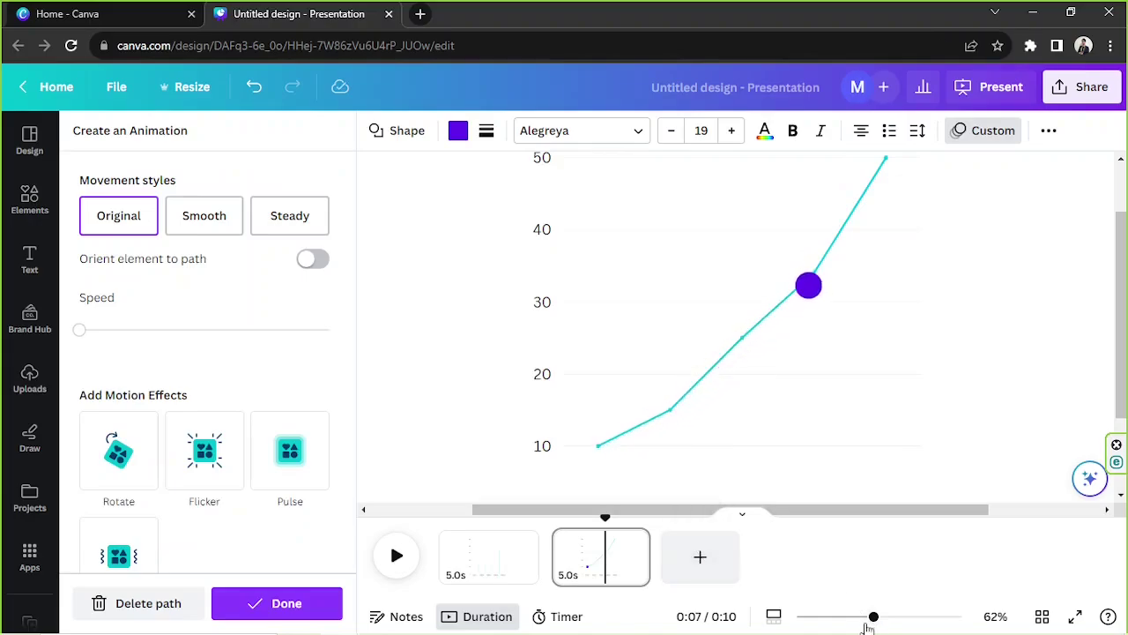
drag(873, 617, 844, 617)
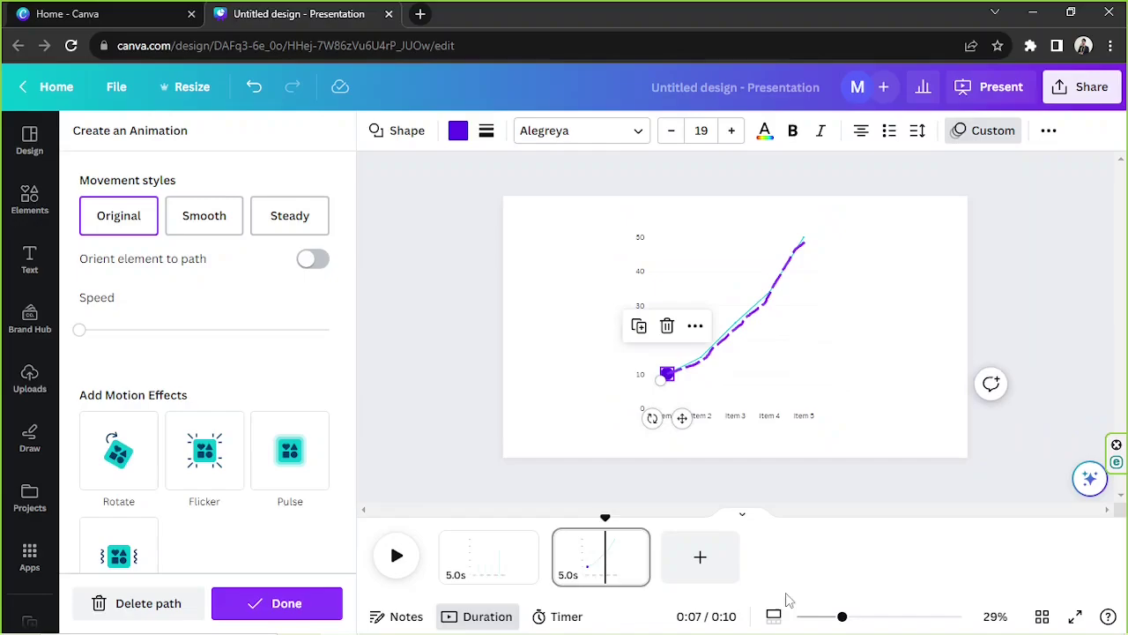
click(199, 219)
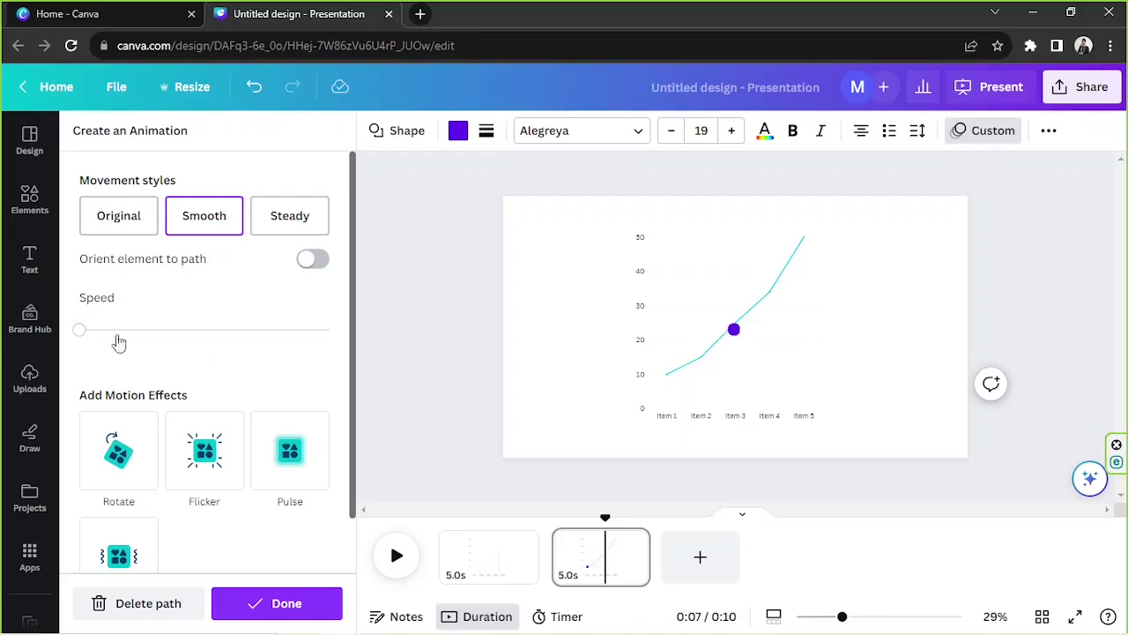
drag(81, 330, 179, 337)
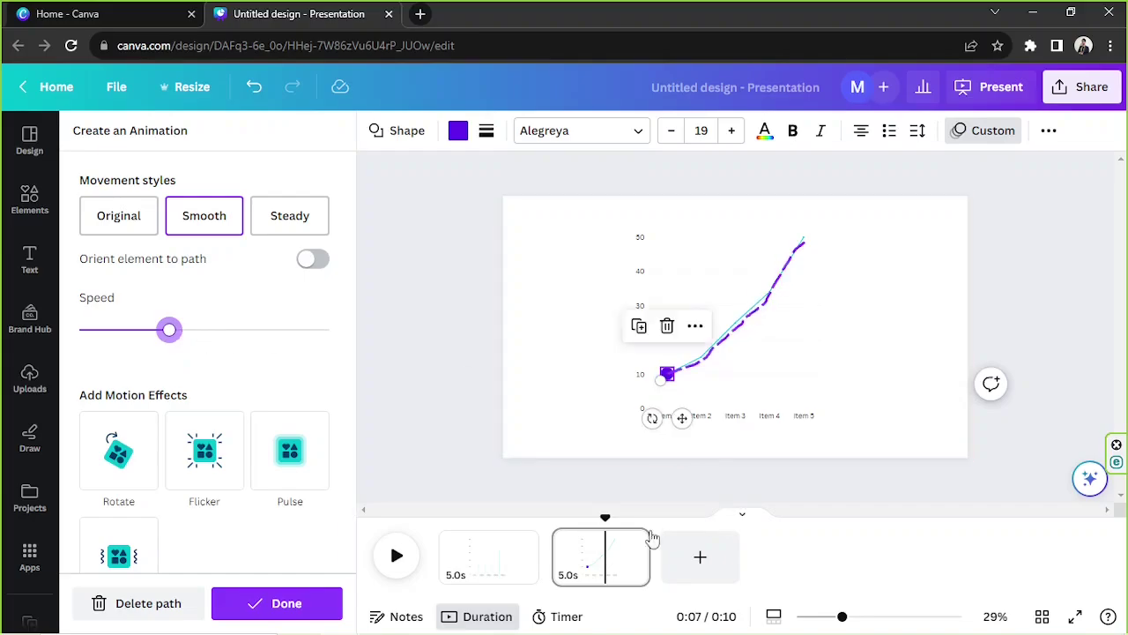
click(288, 605)
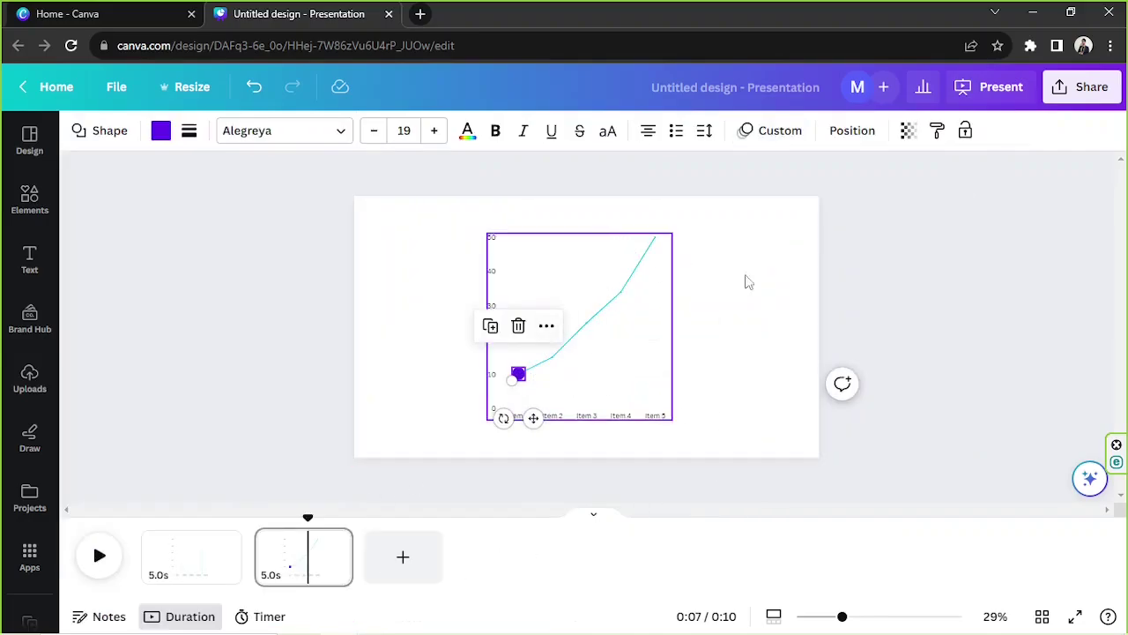
Step: Select the line chart on page 2, review the bar chart page, then return to page 2
click(887, 277)
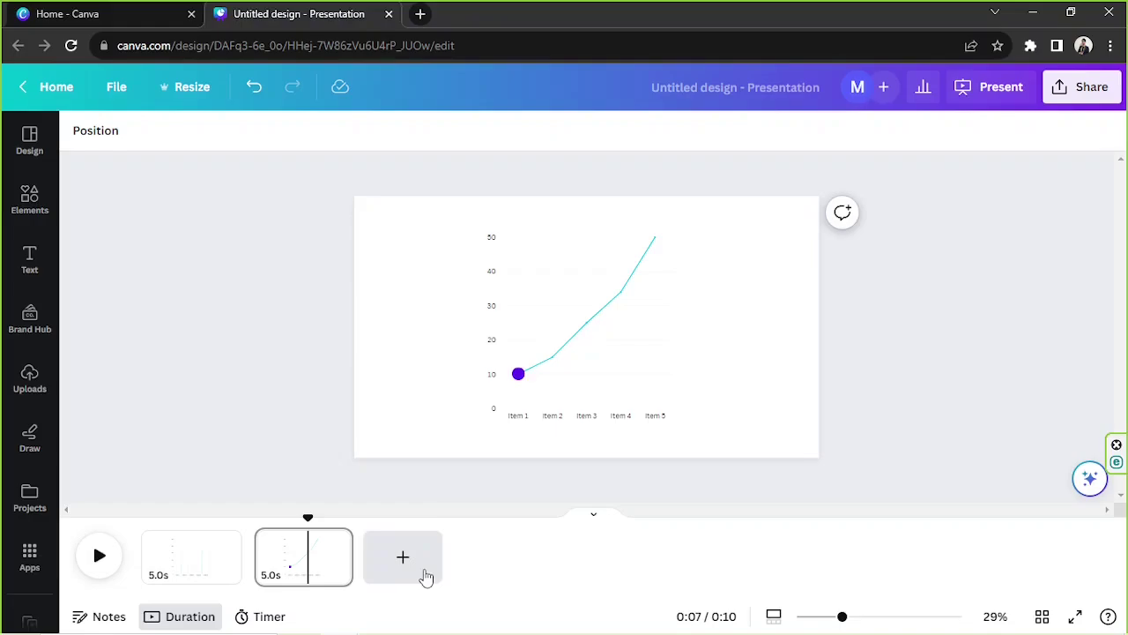
click(291, 555)
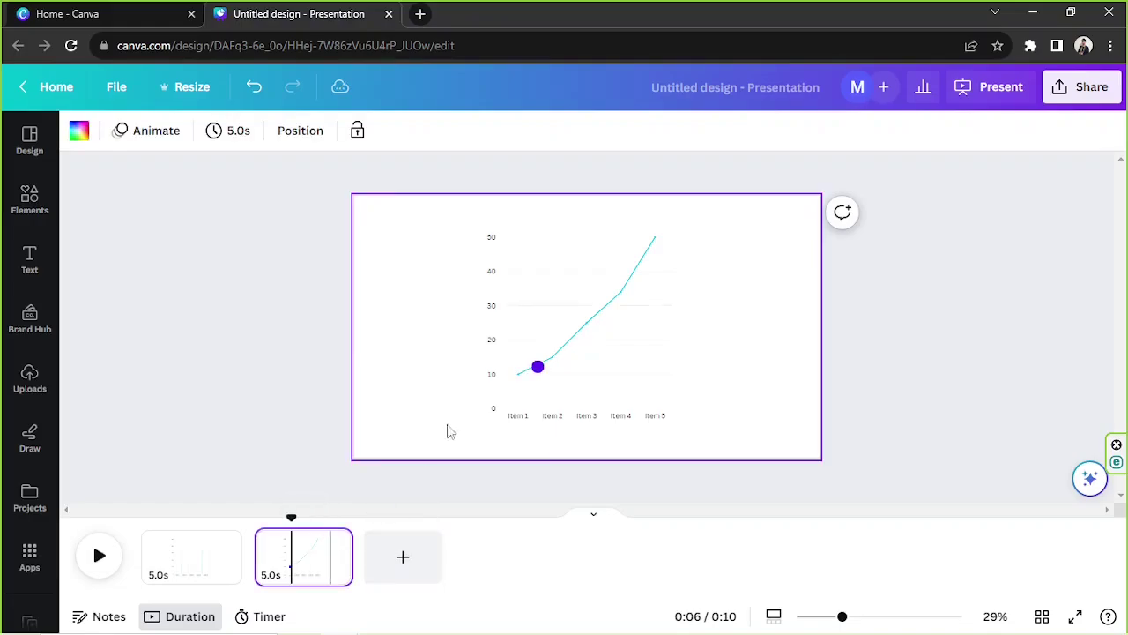
click(510, 325)
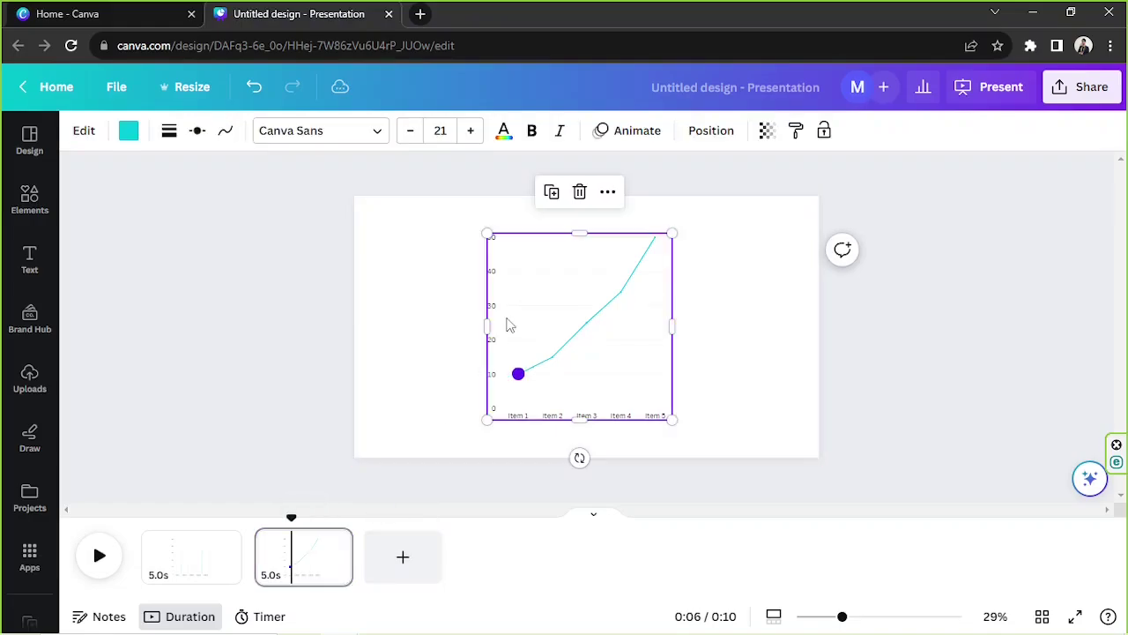
click(213, 573)
click(170, 569)
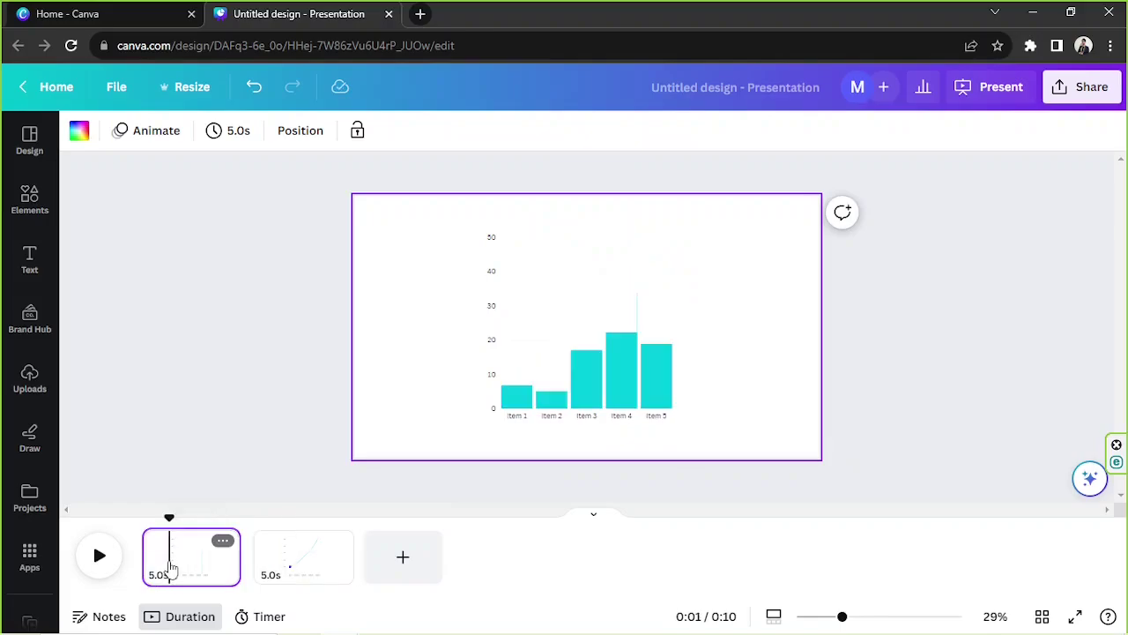
click(551, 381)
click(414, 377)
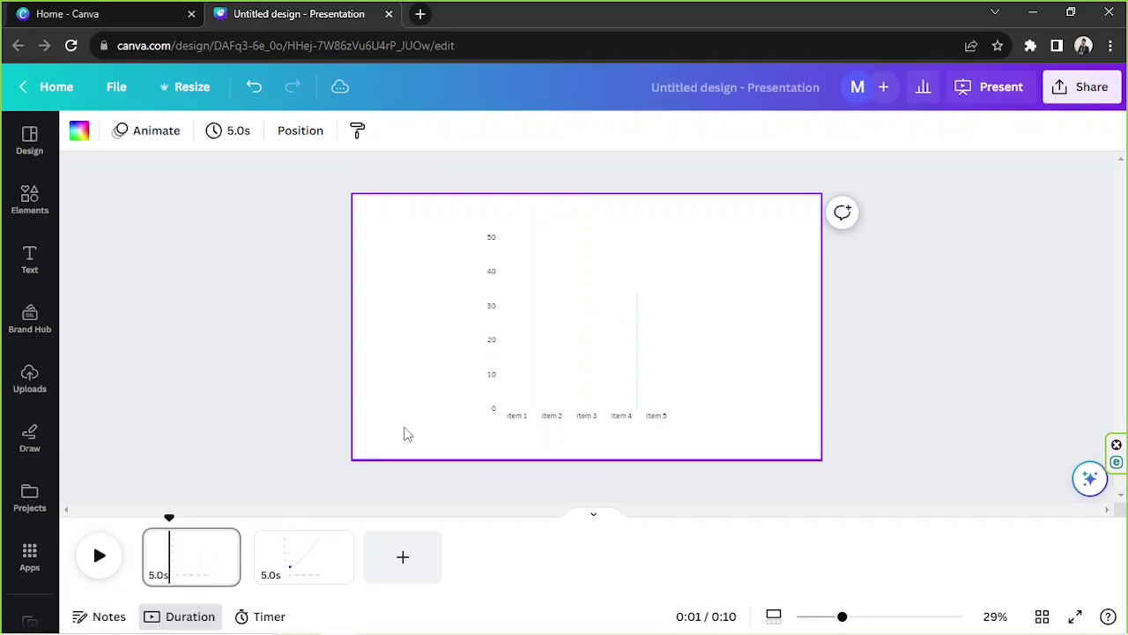
click(300, 553)
Step: Add a third page, paste the line chart, and change its type to Pie chart
click(388, 560)
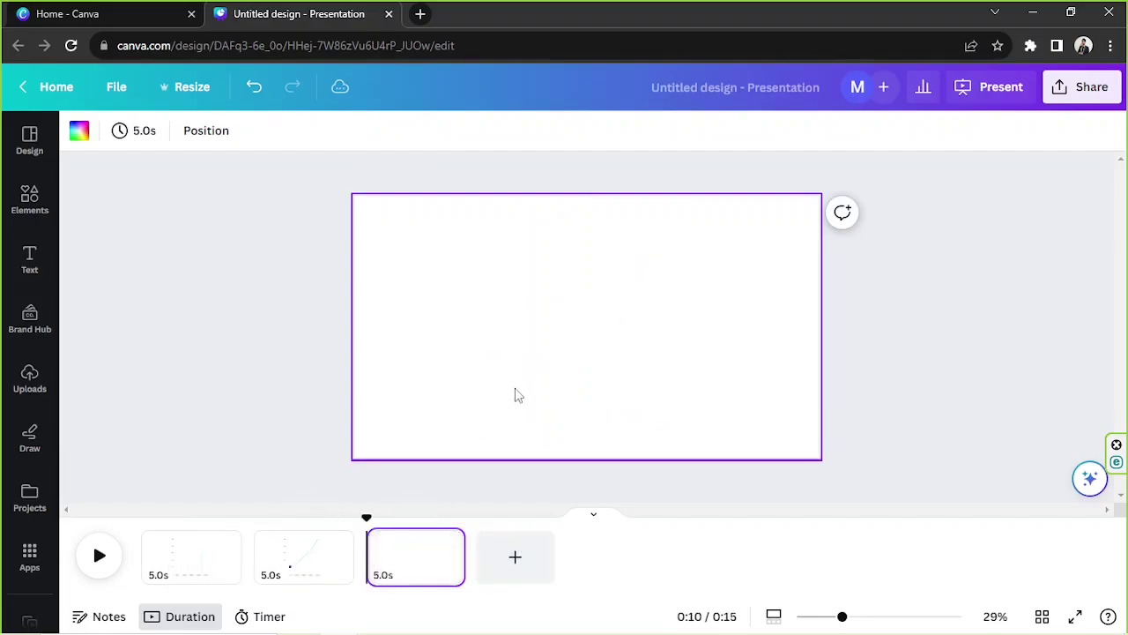
key(ctrl+v)
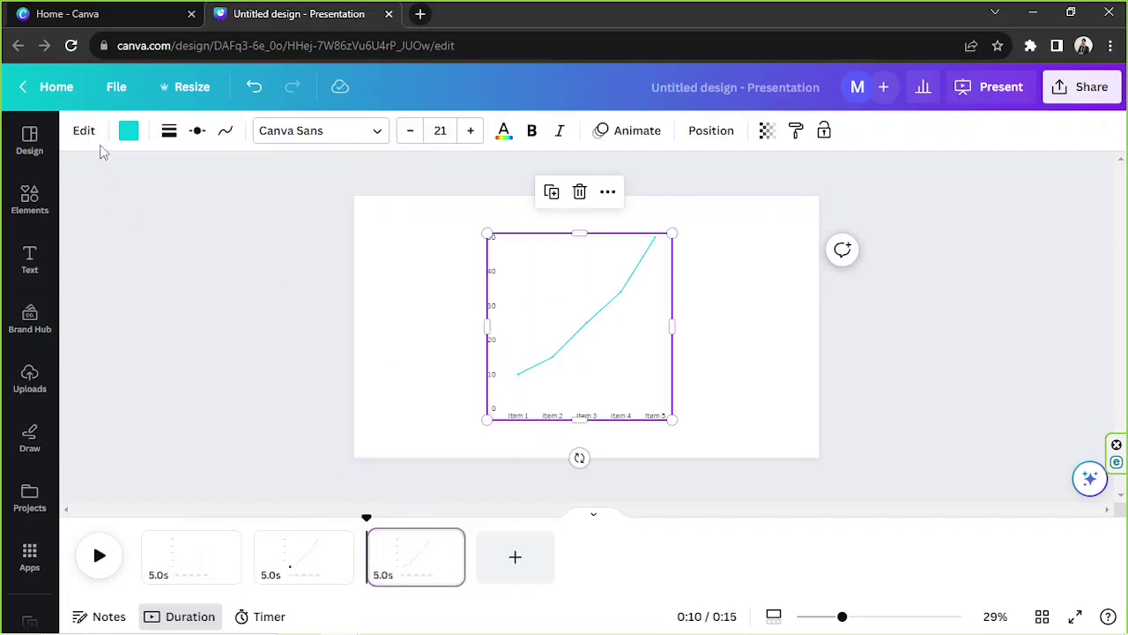
double_click(633, 311)
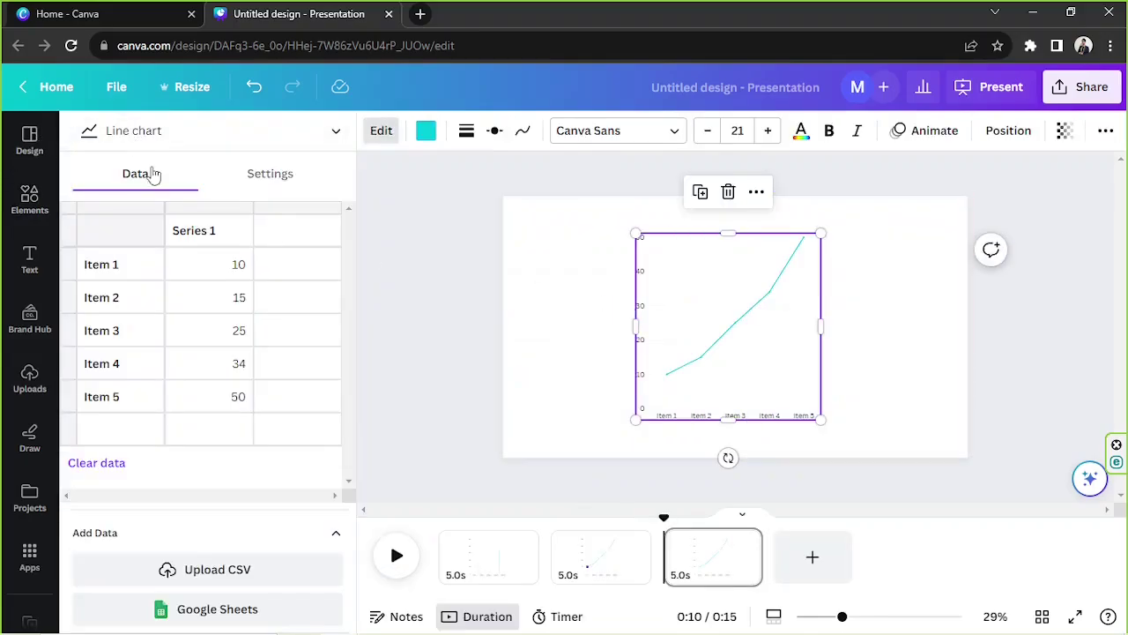
click(136, 132)
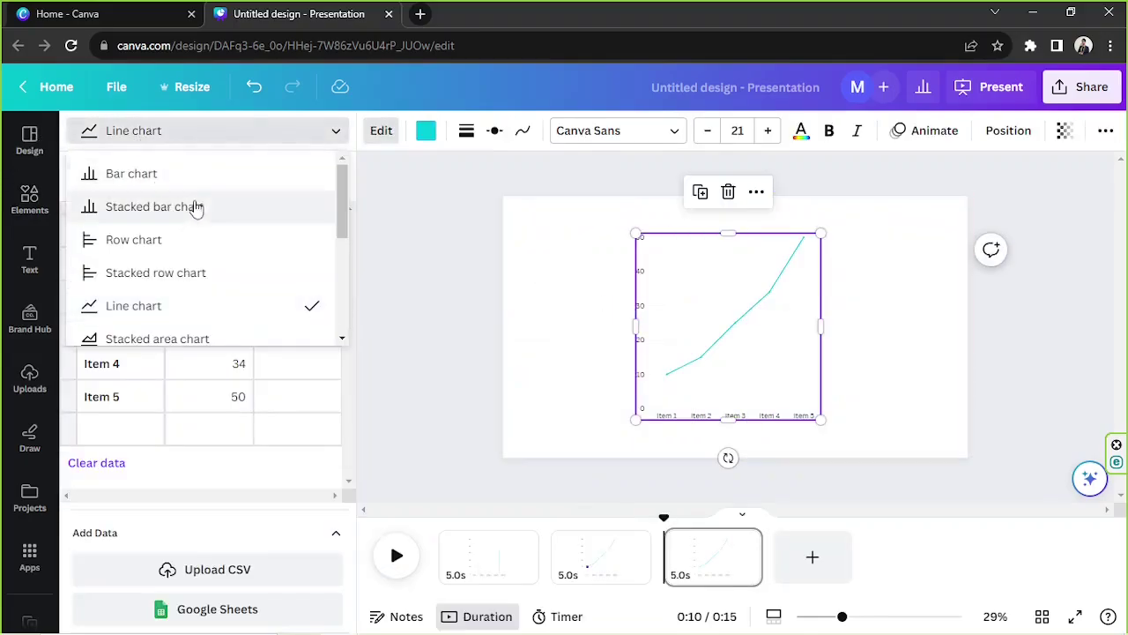
scroll(151, 269, down, 2)
click(154, 272)
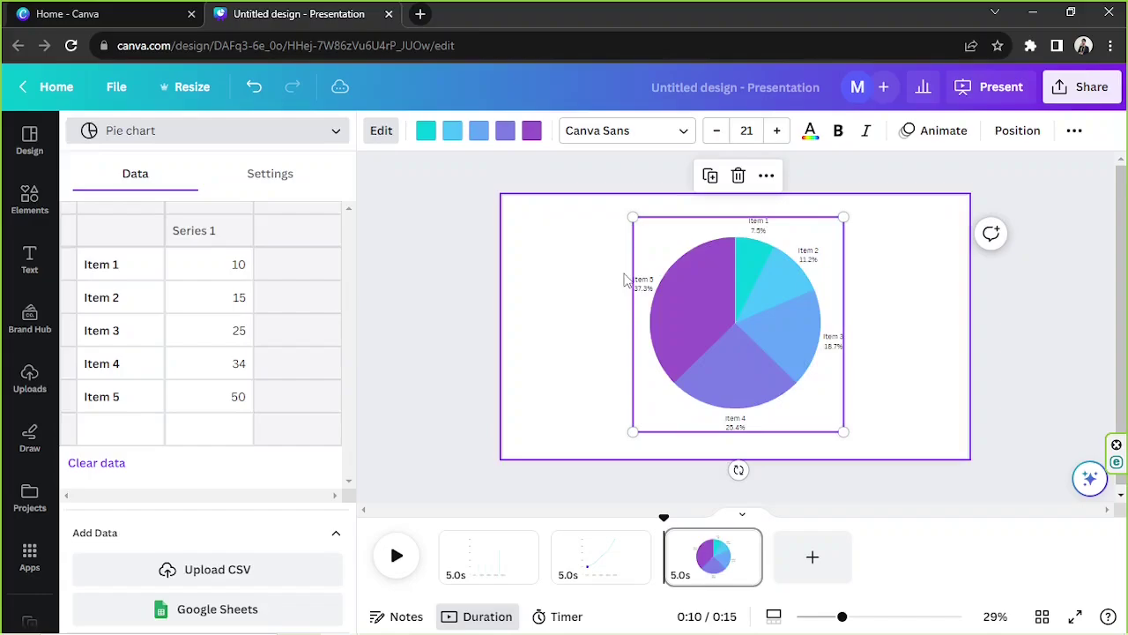
Step: Reselect the pie chart and bring up its animation presets
click(937, 370)
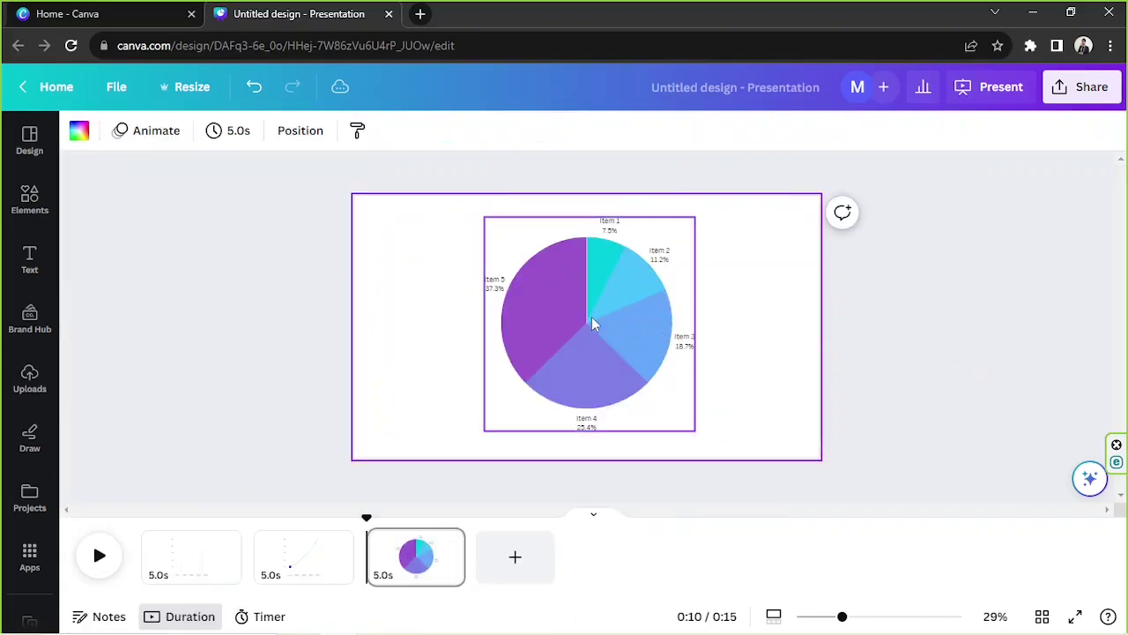
click(642, 333)
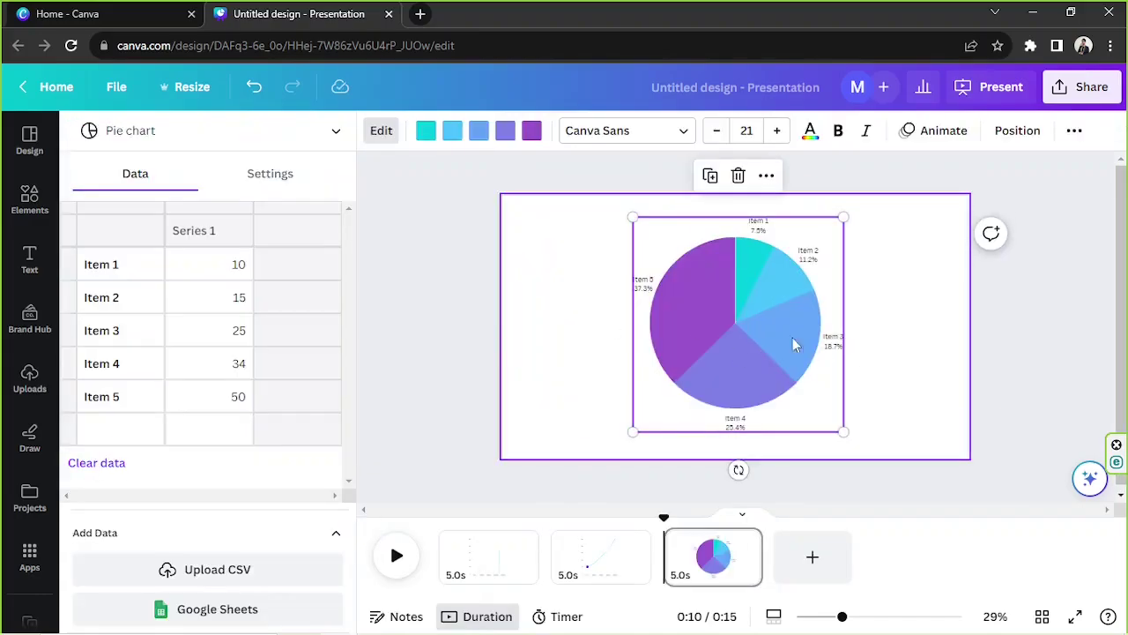
click(940, 134)
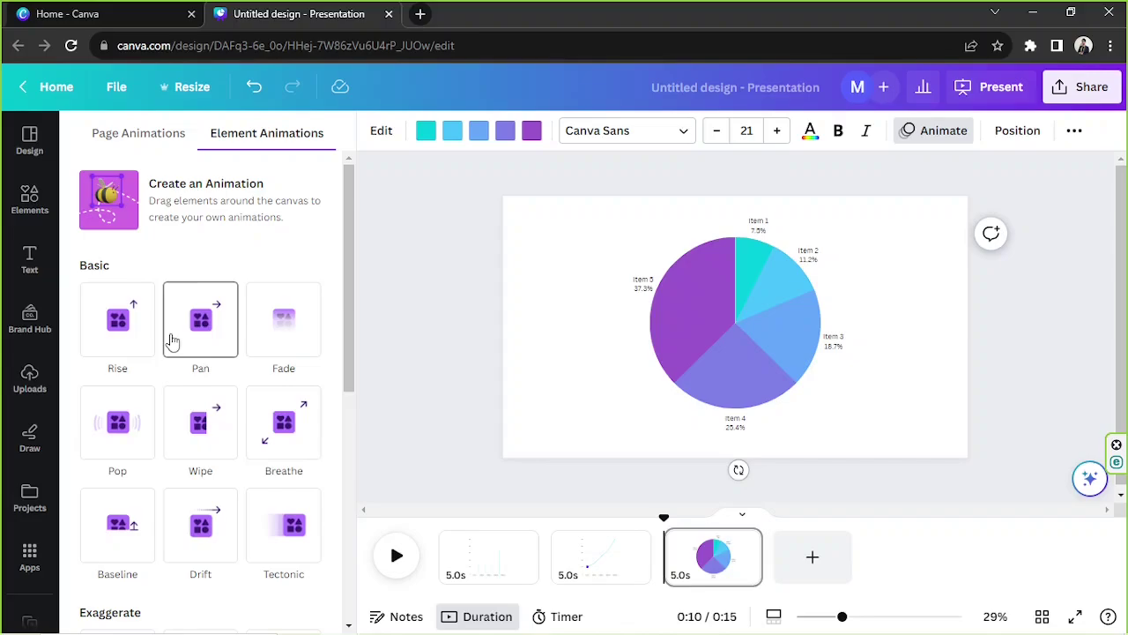
double_click(942, 129)
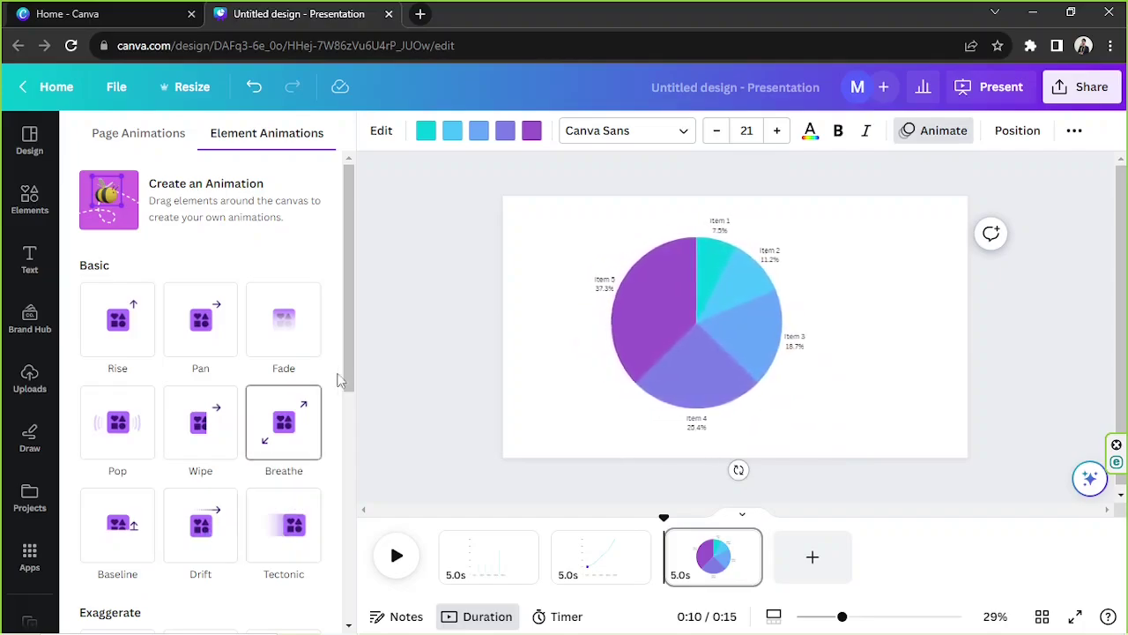
scroll(341, 379, down, 5)
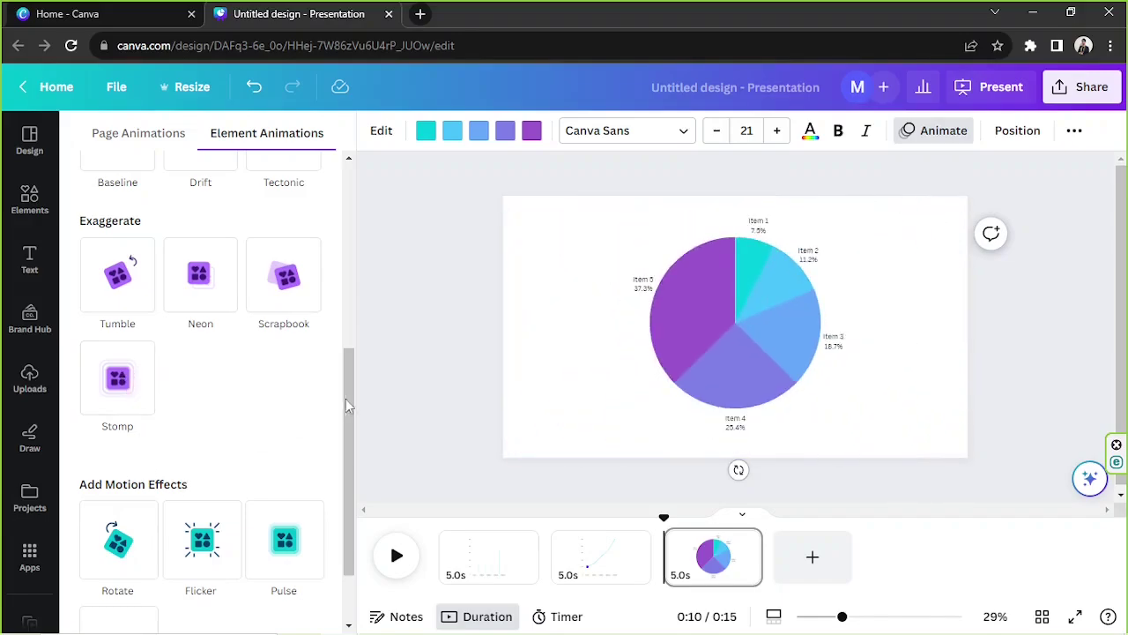
Step: Move down the Animate panel toward the Add Motion Effects options
drag(349, 406, 357, 470)
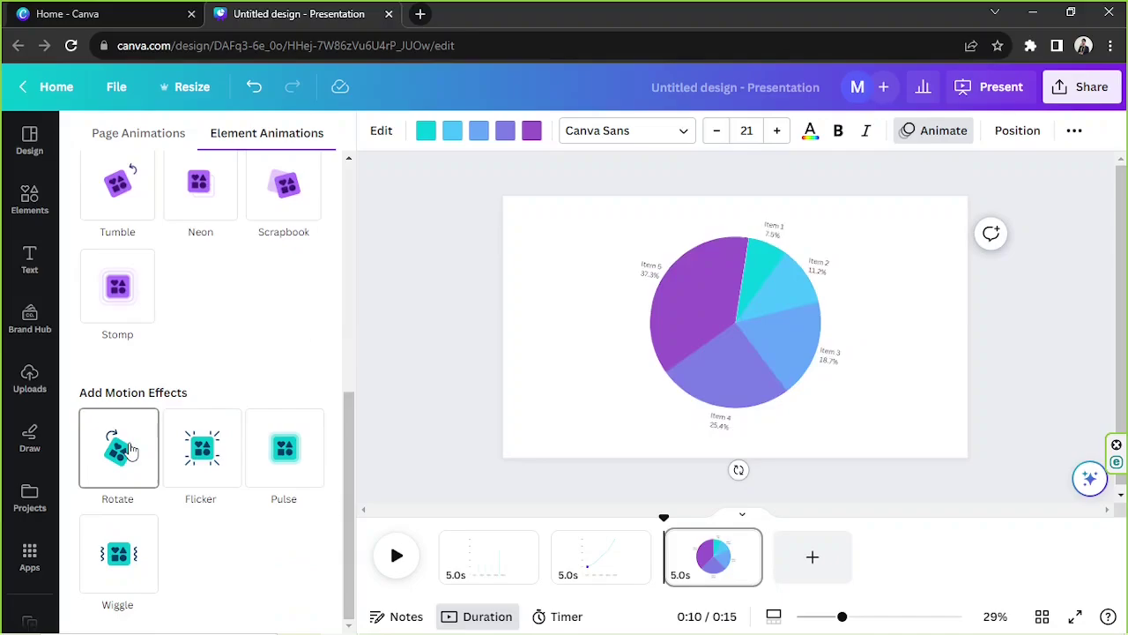